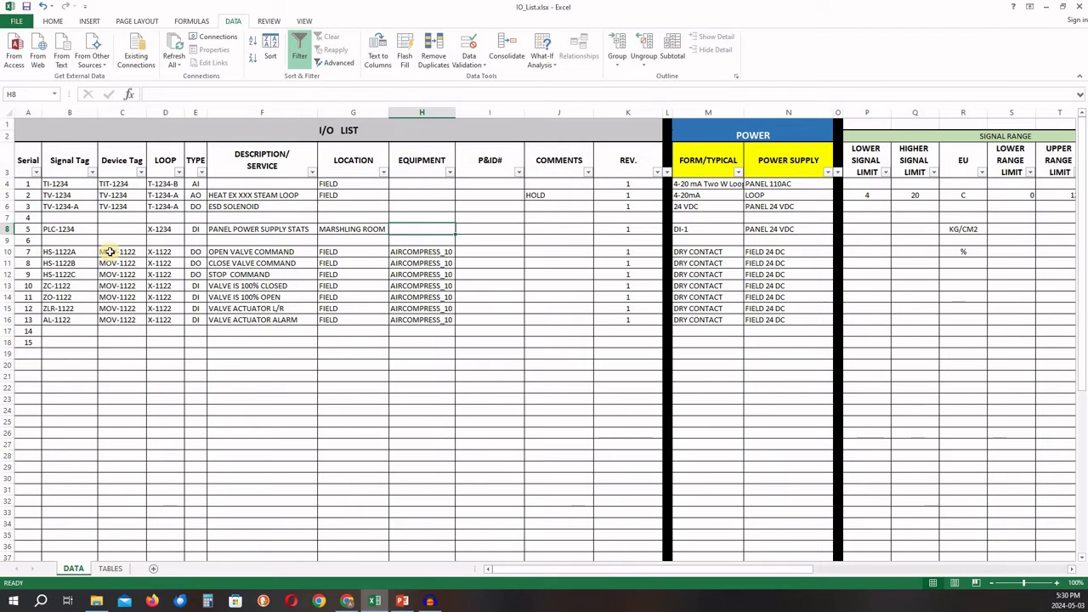
# Review the I/O LIST section: the MOV-1122 device tags, signal types and field locations
pyautogui.moveTo(115, 252); pyautogui.dragTo(119, 319)
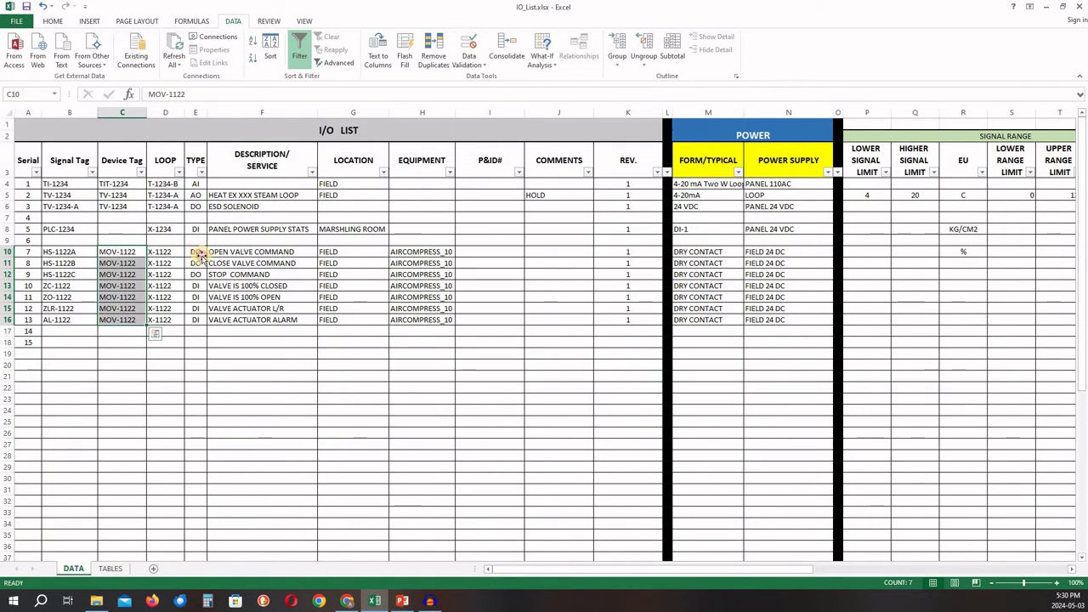
pyautogui.click(196, 252)
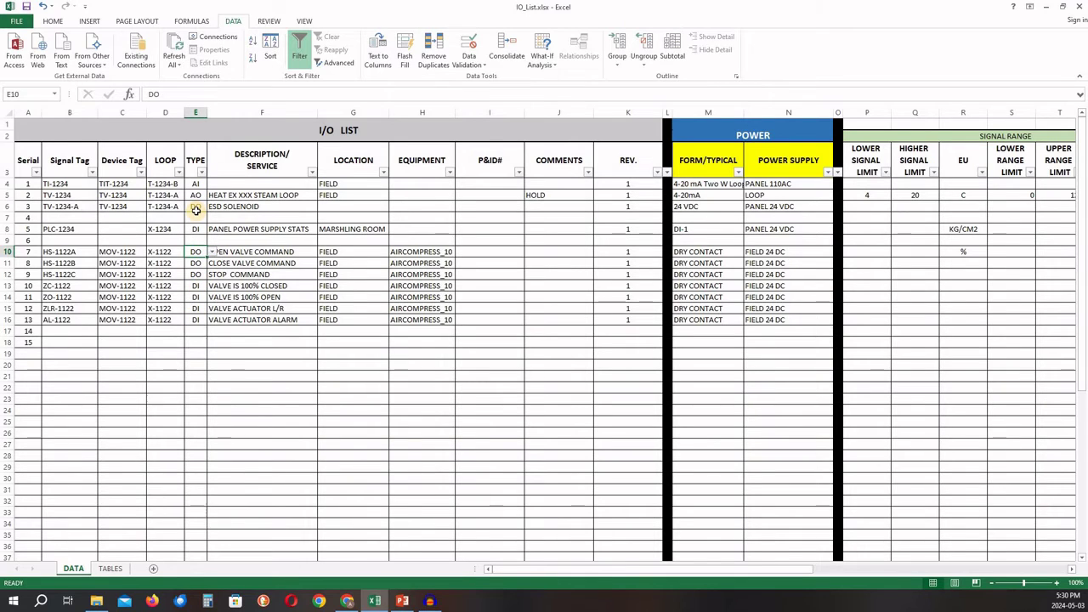
pyautogui.click(359, 196)
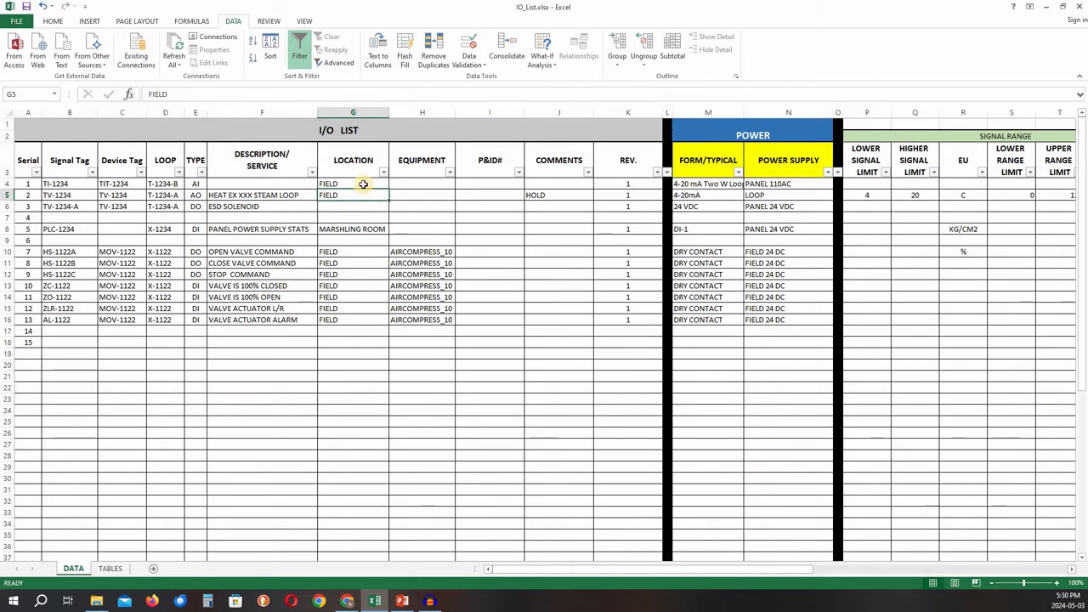
pyautogui.moveTo(340, 253); pyautogui.dragTo(336, 325)
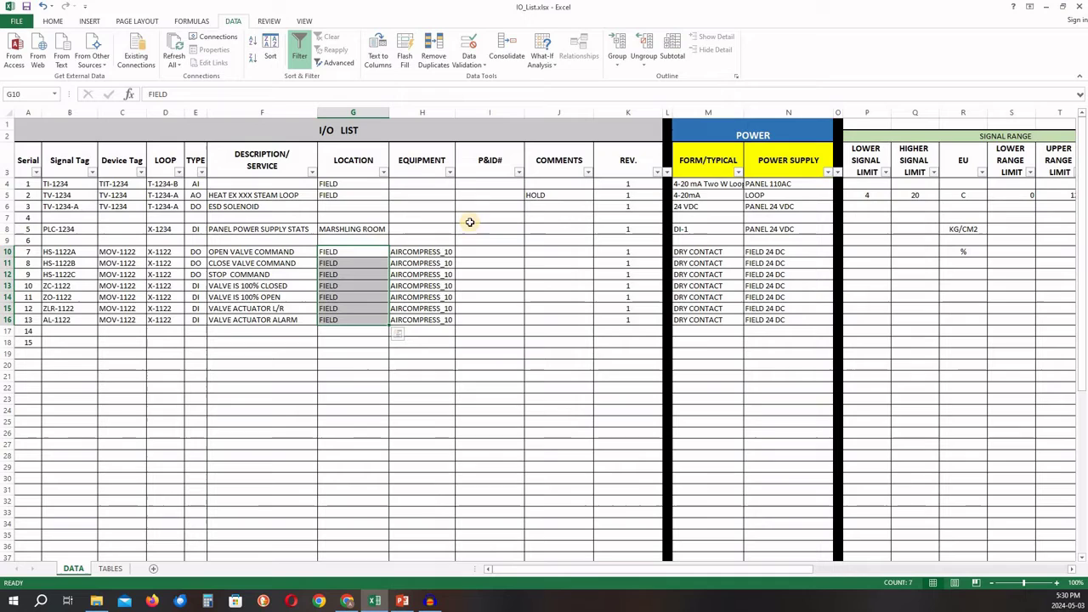
pyautogui.click(168, 135)
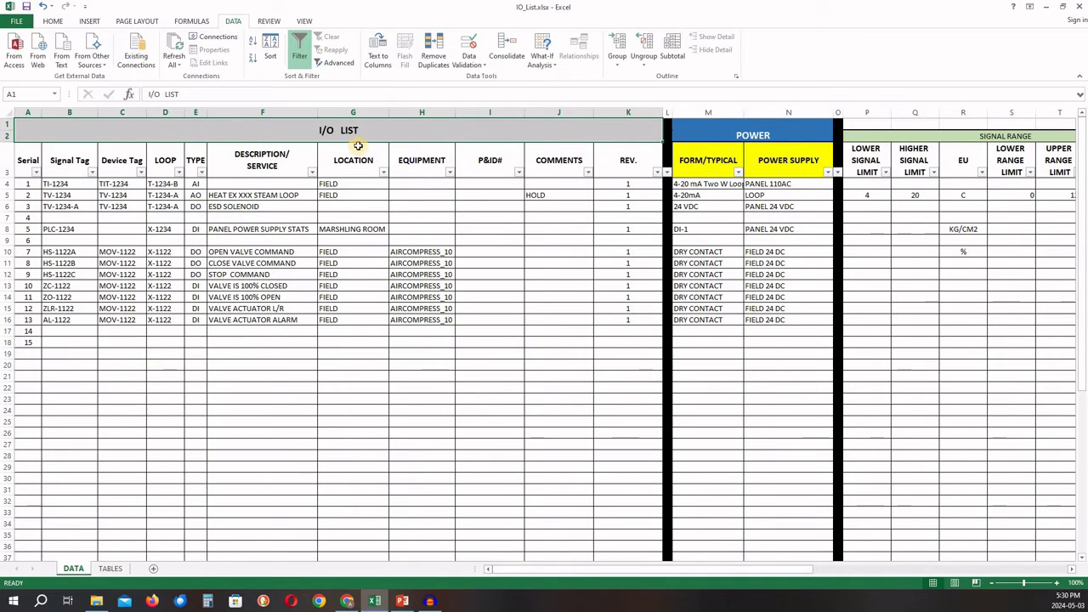
# Look across the sheet's POWER, SIGNAL RANGE and I/O ASSIGNMENT sections
pyautogui.click(736, 376)
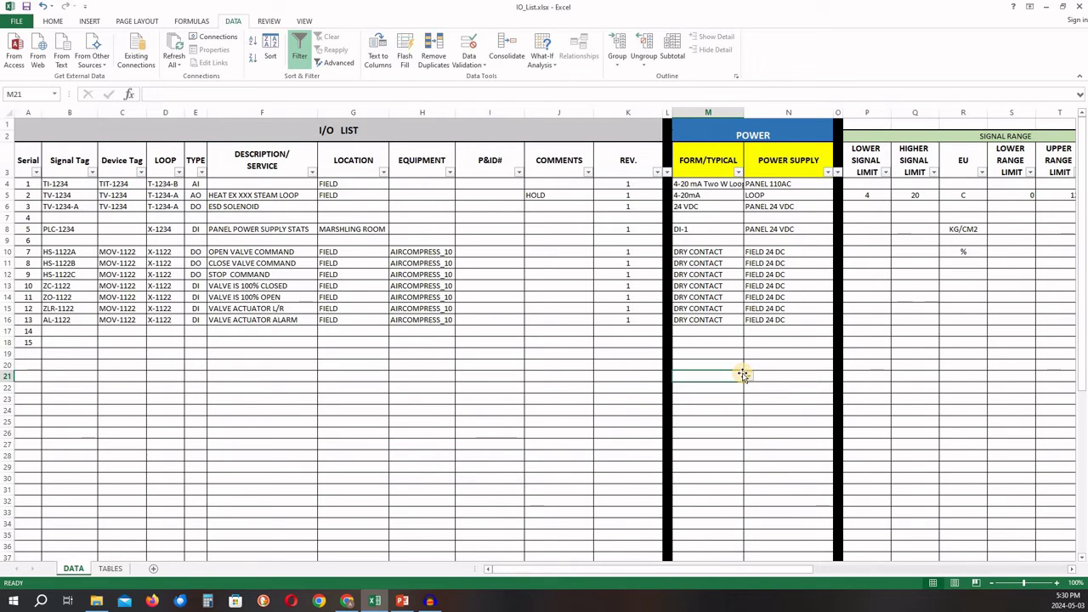
pyautogui.press('Right')
pyautogui.press('Right')
pyautogui.press('Right')
pyautogui.press('Right')
pyautogui.press('Right')
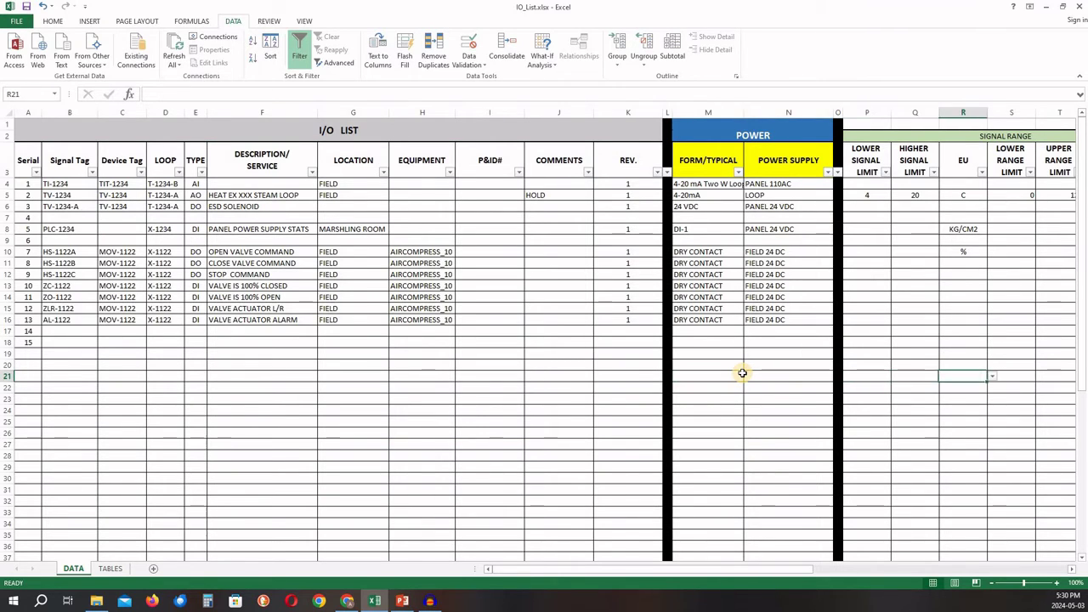
pyautogui.press('Right')
pyautogui.press('Right')
pyautogui.press('Right')
pyautogui.press('Right')
pyautogui.press('Right')
pyautogui.press('Right')
pyautogui.press('Right')
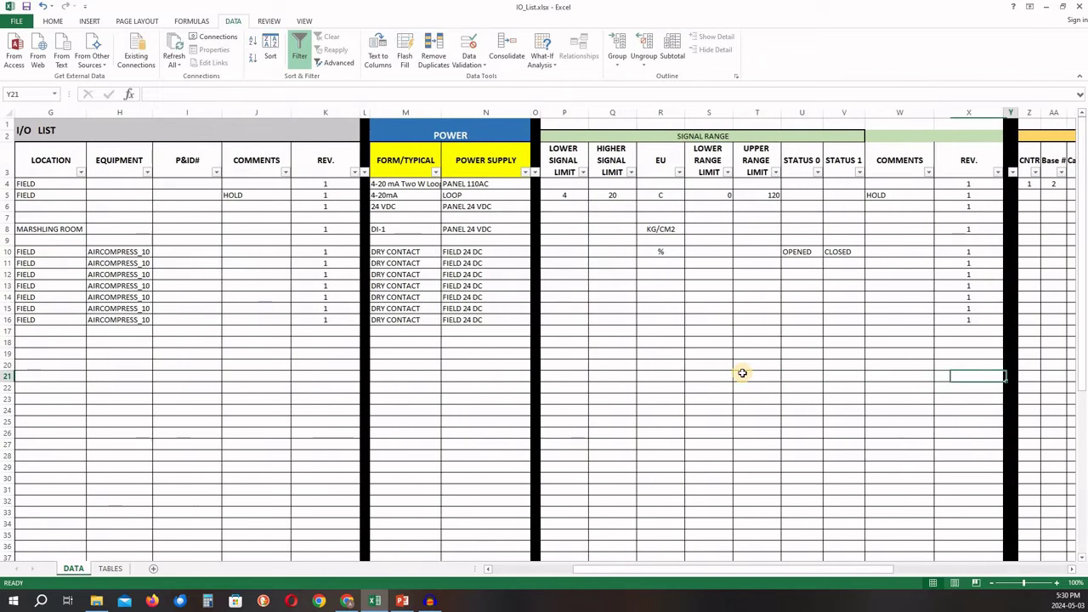
pyautogui.press('Right')
pyautogui.press('Right')
pyautogui.press('Right')
pyautogui.press('Right')
pyautogui.press('Right')
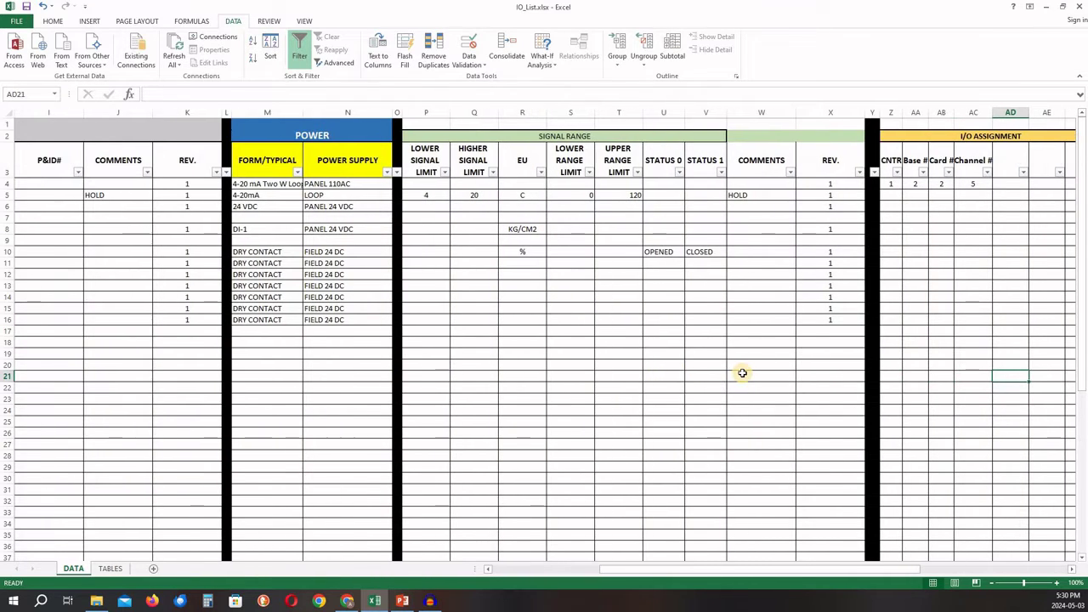
# Examine the FORM/TYPICAL entries of the first three signals and the choices offered for the ESD solenoid's entry in M6
pyautogui.click(255, 184)
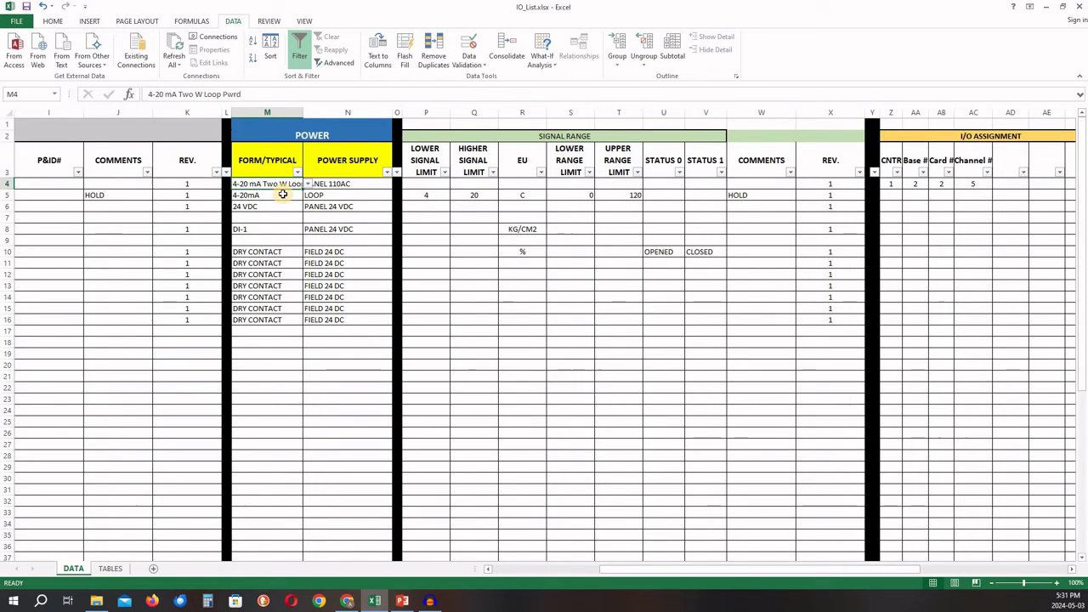
pyautogui.click(283, 196)
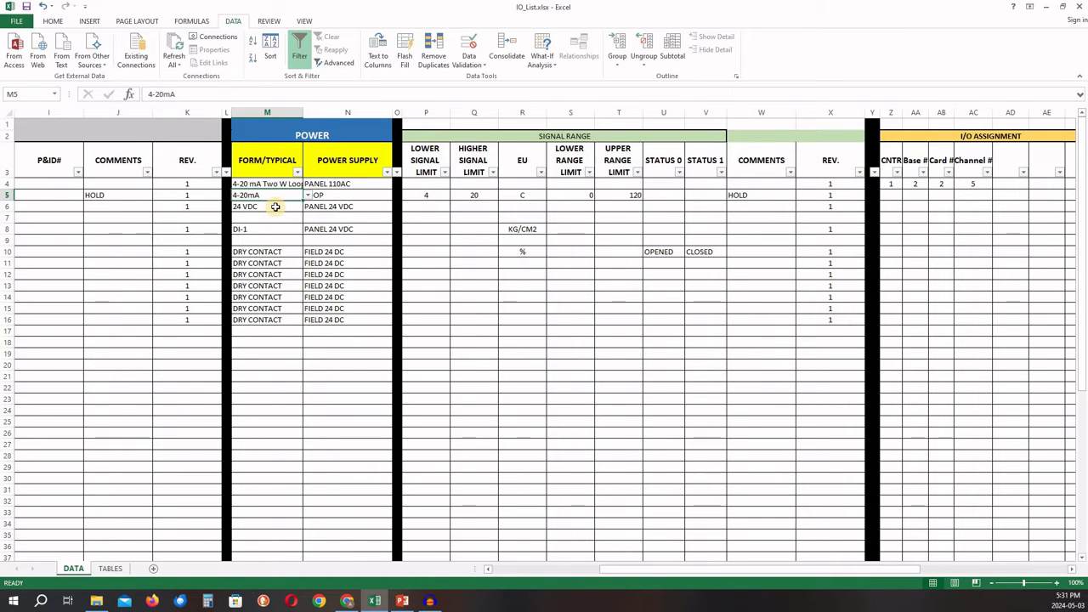
pyautogui.click(276, 207)
pyautogui.click(307, 210)
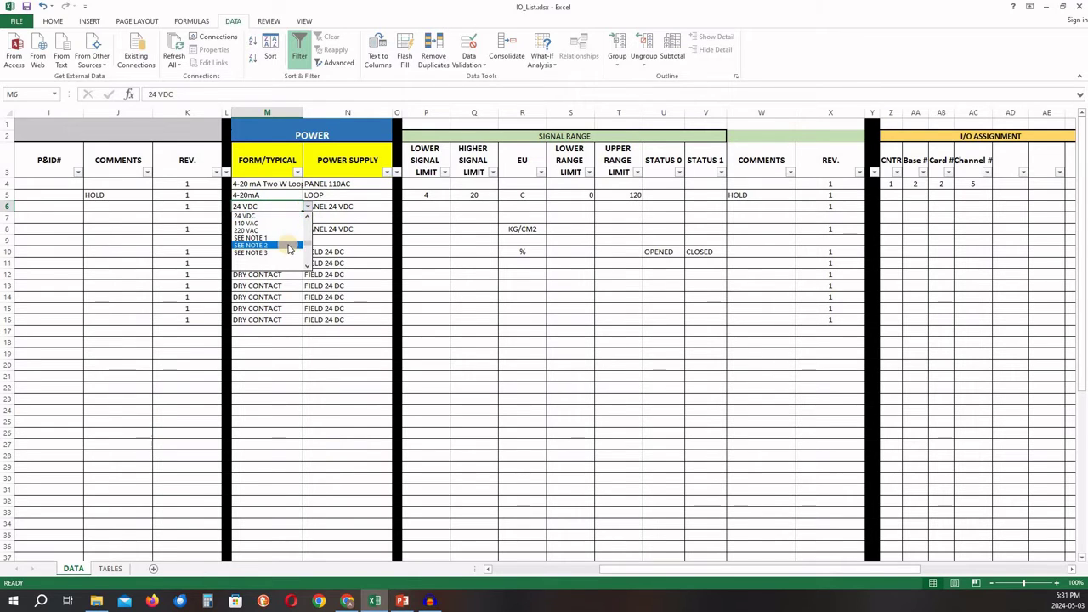
pyautogui.press('Escape')
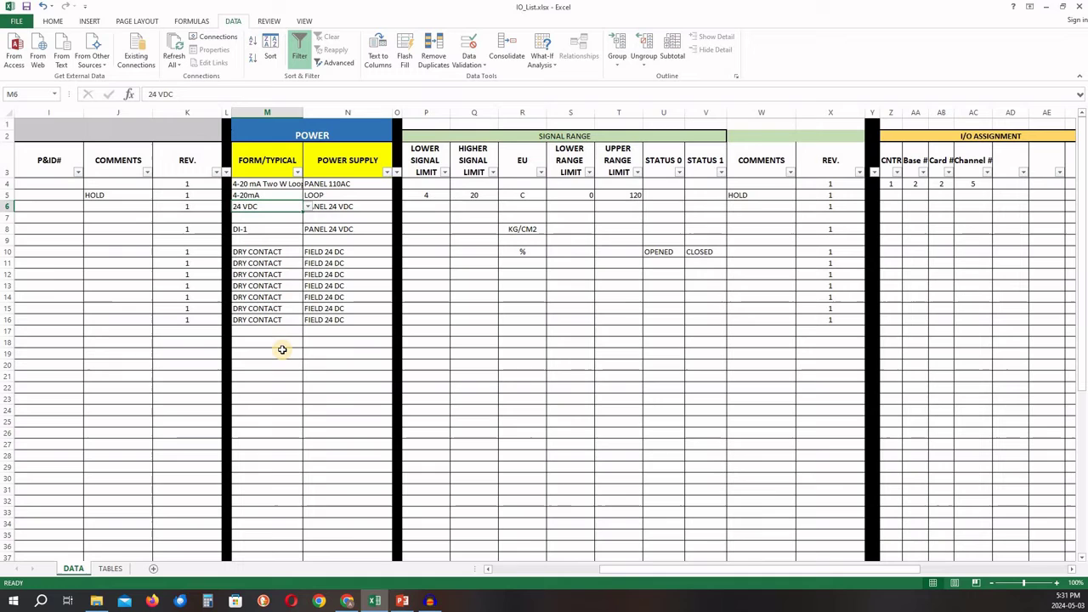
# Compare the POWER SUPPLY entries with their FORM/TYPICAL entries, from the first signals to the dry-contact valve signals in rows 10 to 16
pyautogui.click(344, 217)
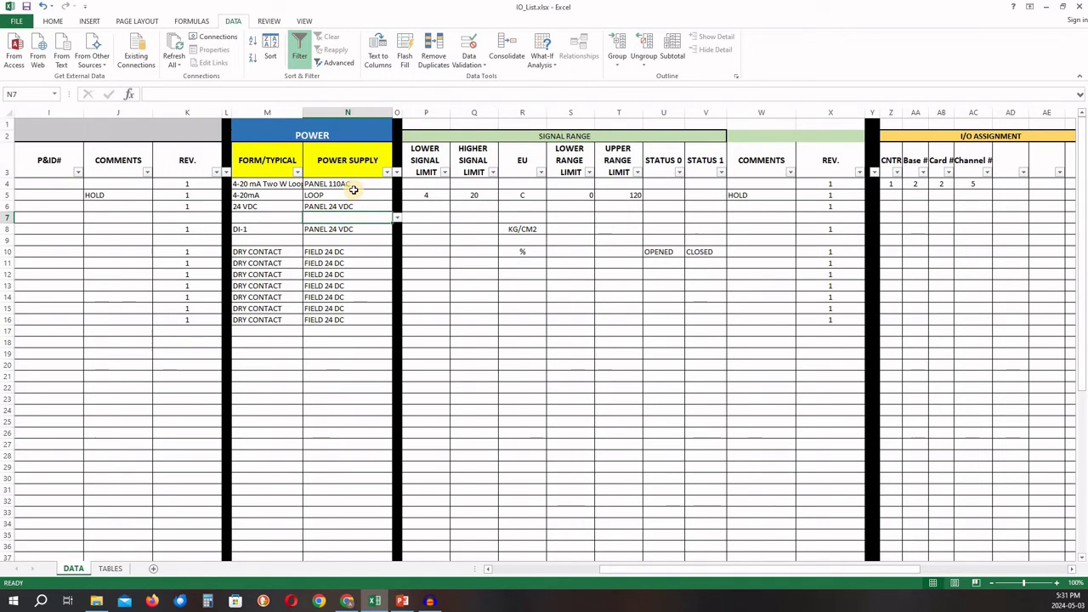
pyautogui.click(355, 196)
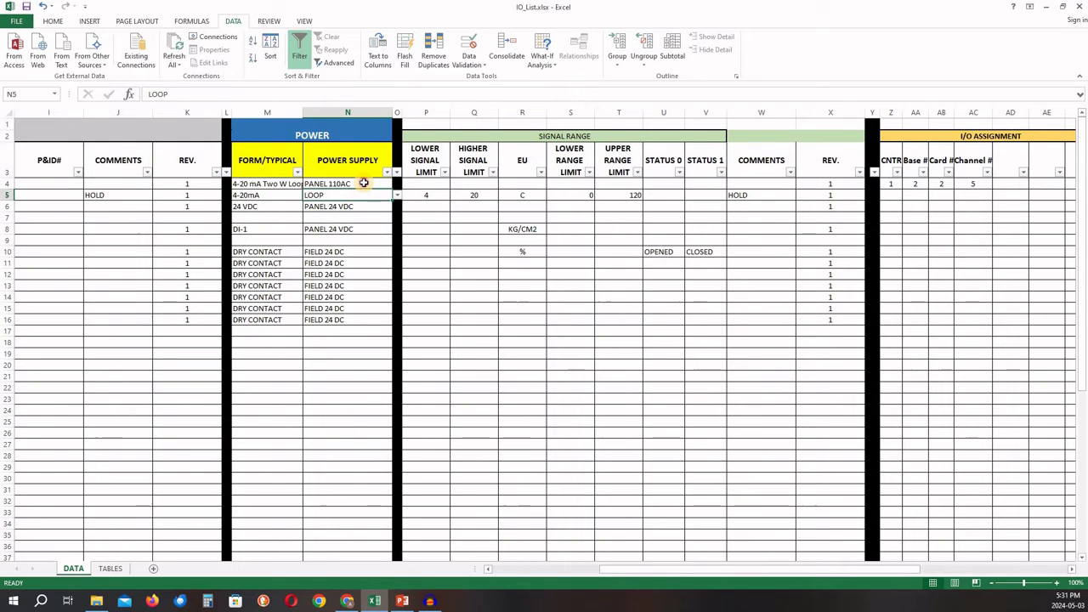
pyautogui.click(363, 183)
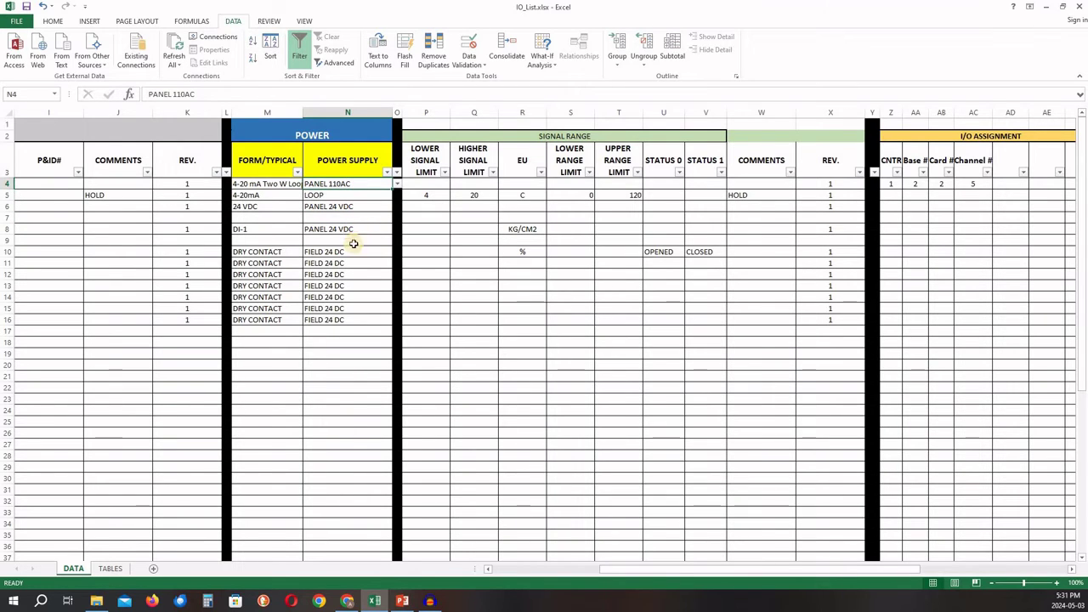
pyautogui.click(274, 250)
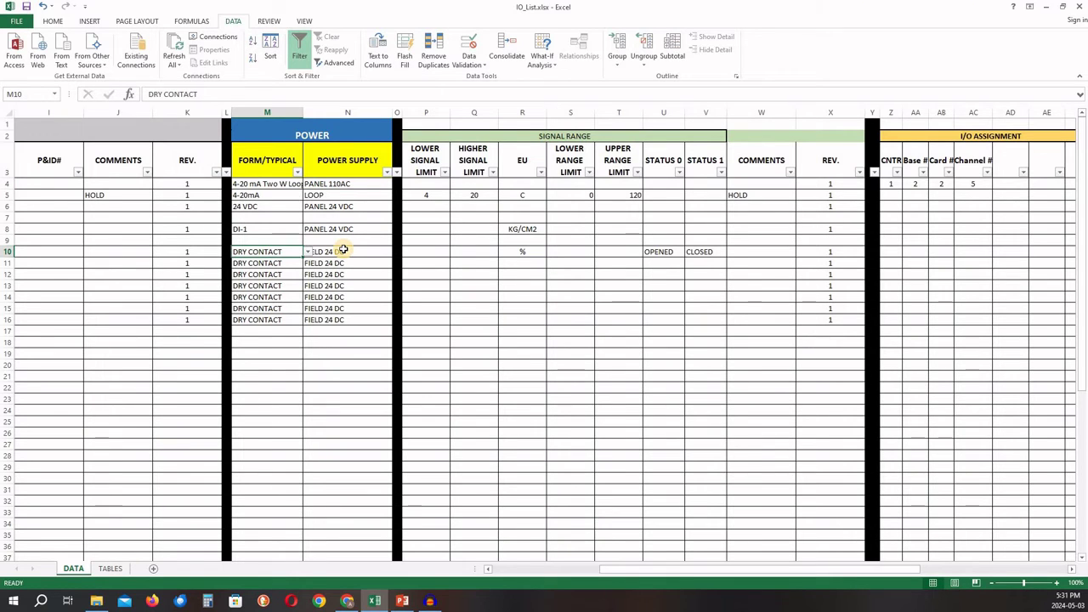
pyautogui.click(272, 217)
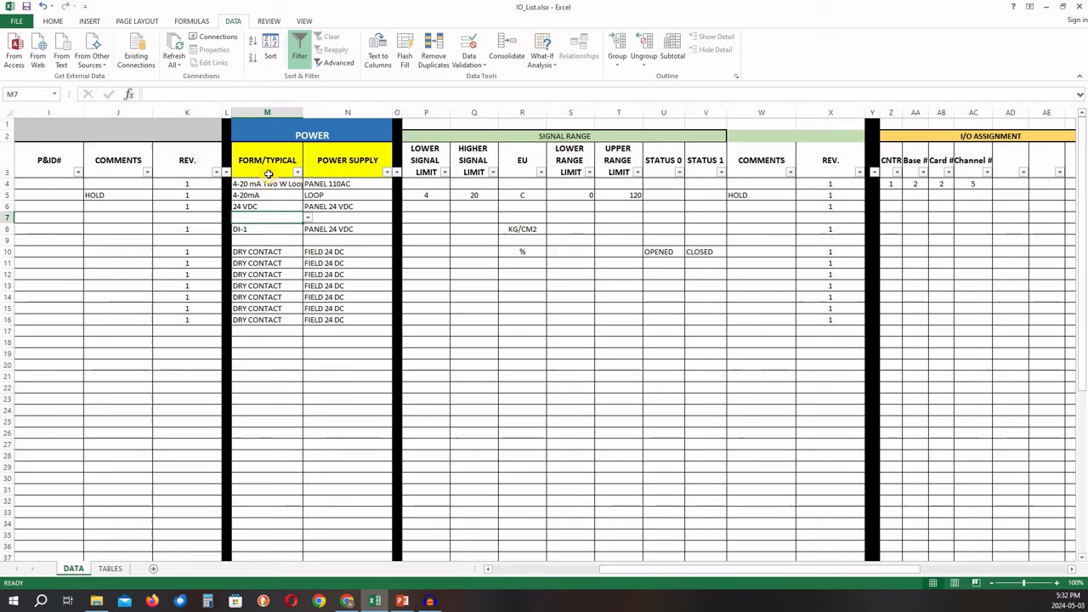
pyautogui.click(272, 184)
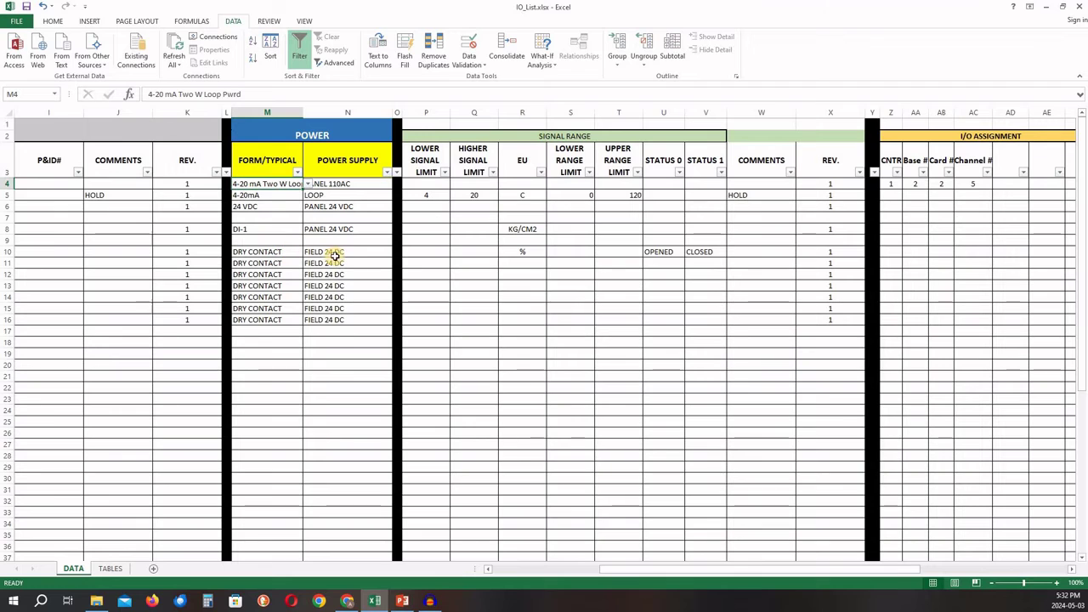
pyautogui.click(337, 184)
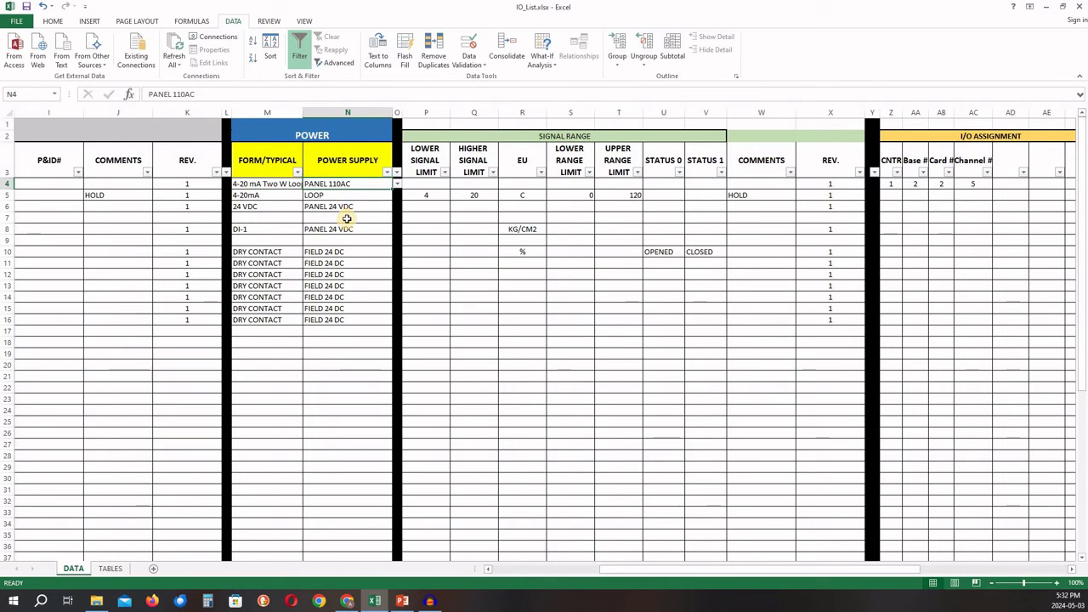
pyautogui.click(352, 197)
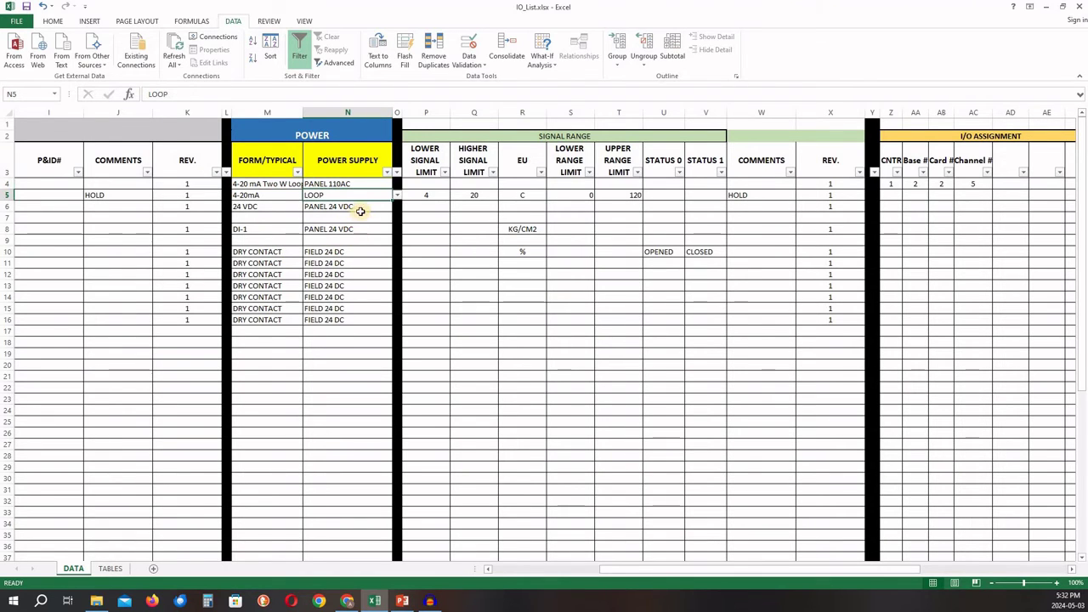
pyautogui.click(363, 207)
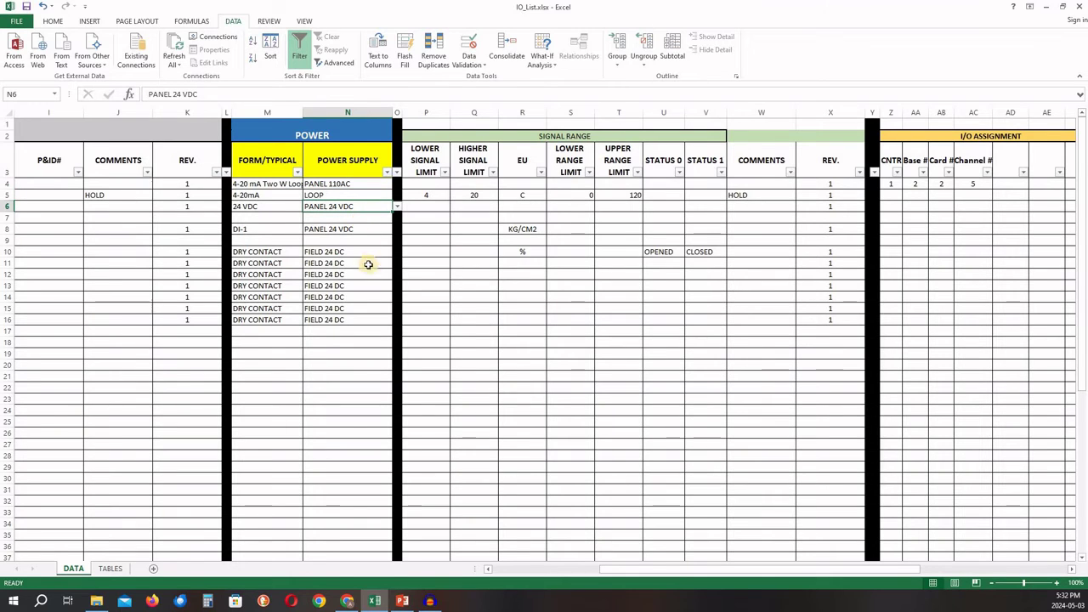
pyautogui.moveTo(366, 252); pyautogui.dragTo(364, 322)
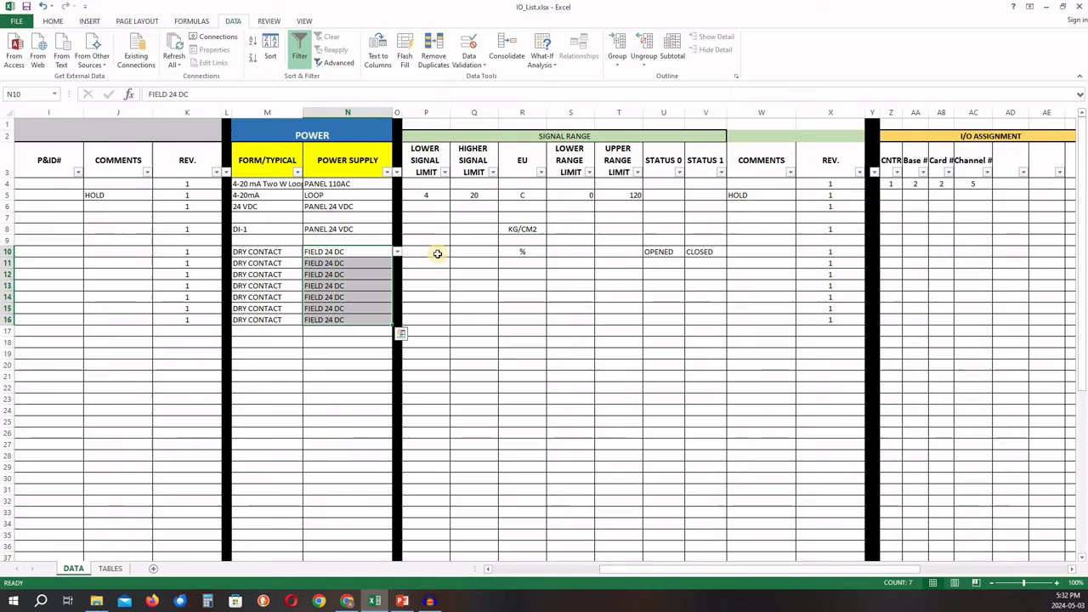
# Review the SIGNAL RANGE entries in row 5: engineering unit, lower and upper range limits, statuses, comments and revision
pyautogui.click(402, 135)
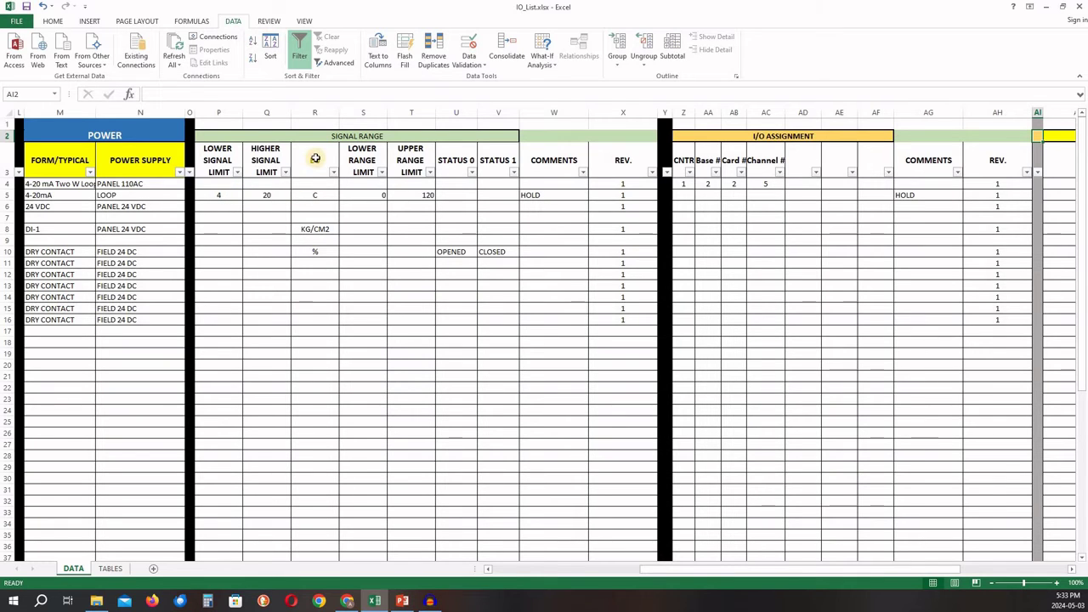
pyautogui.click(321, 195)
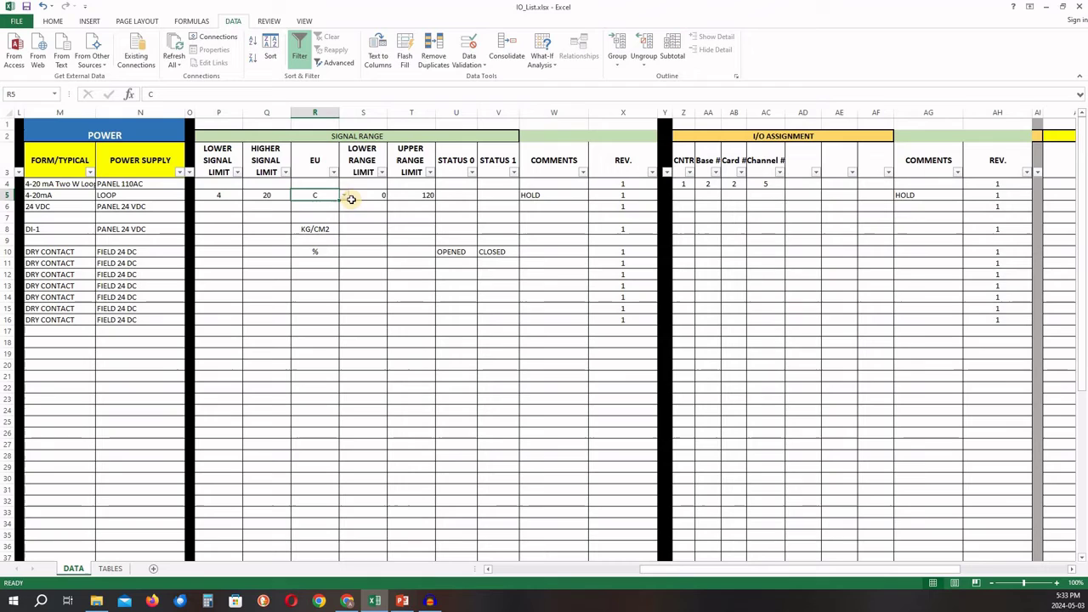
pyautogui.click(361, 195)
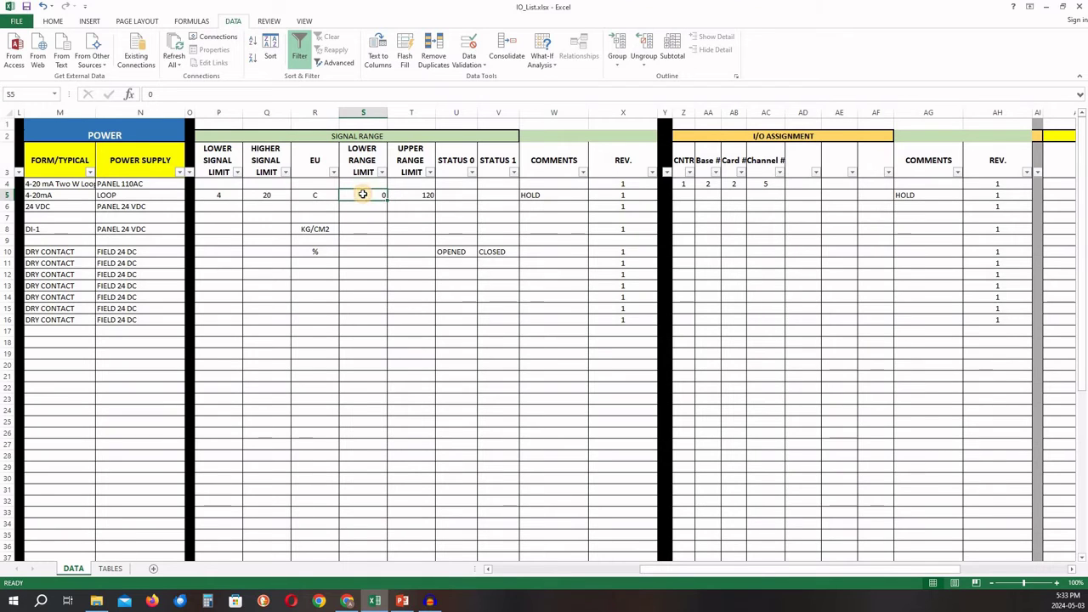
pyautogui.click(412, 196)
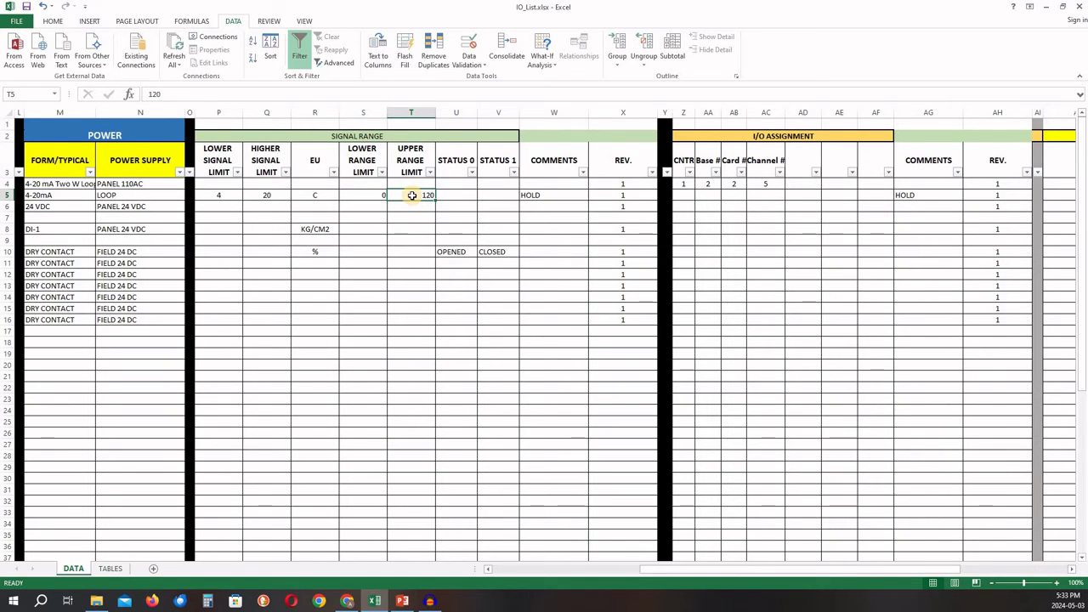
pyautogui.press('Right')
pyautogui.press('Right')
pyautogui.press('Right')
pyautogui.press('Right')
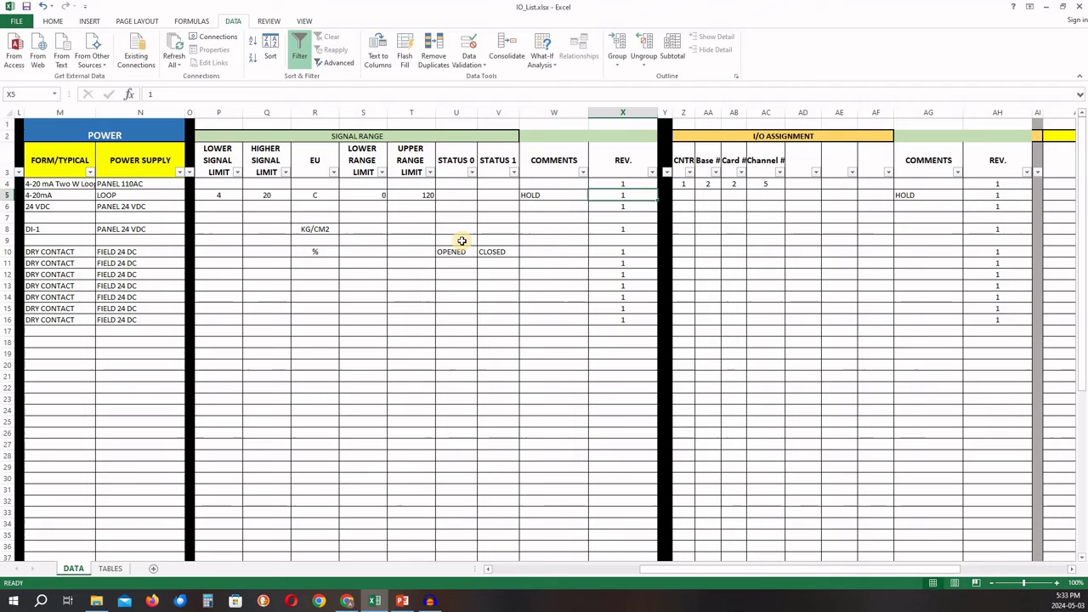
# Set STATUS 0 to ALARM and STATUS 1 to NORMAL in row 9
pyautogui.click(466, 240)
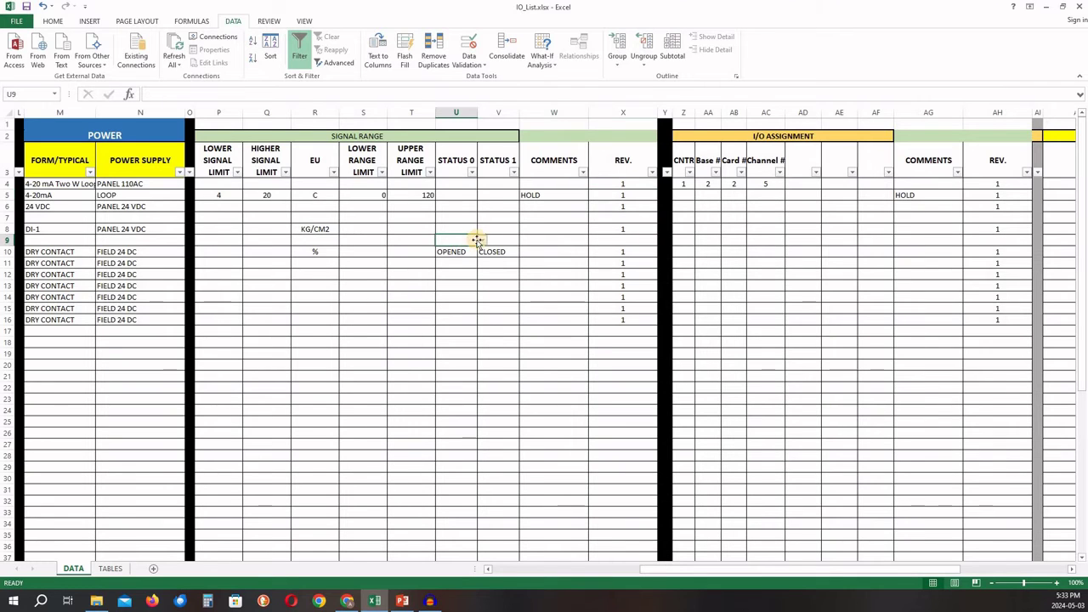
pyautogui.click(482, 240)
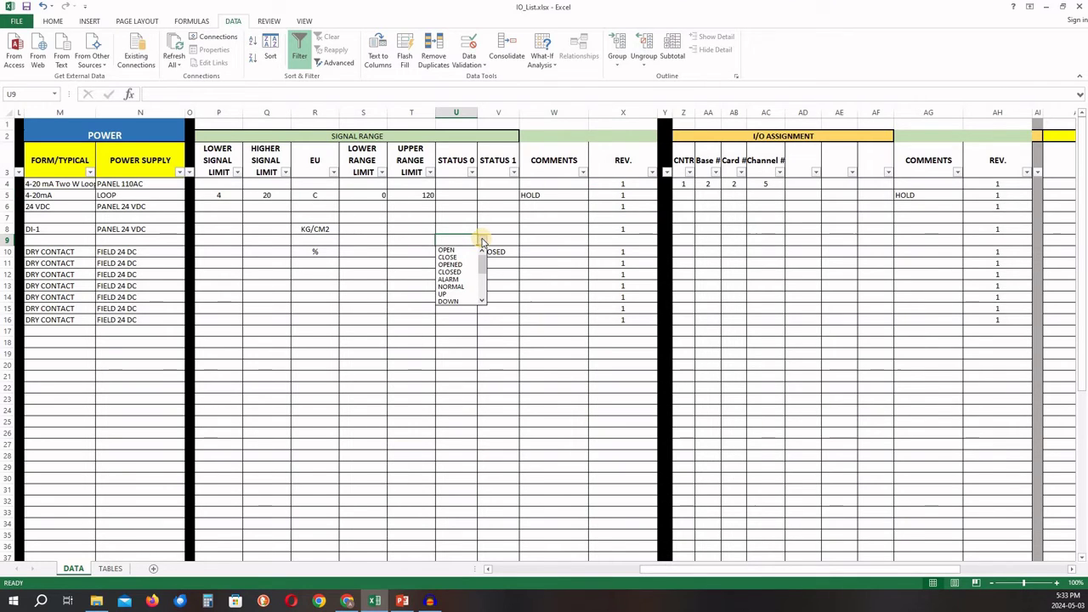
pyautogui.click(449, 279)
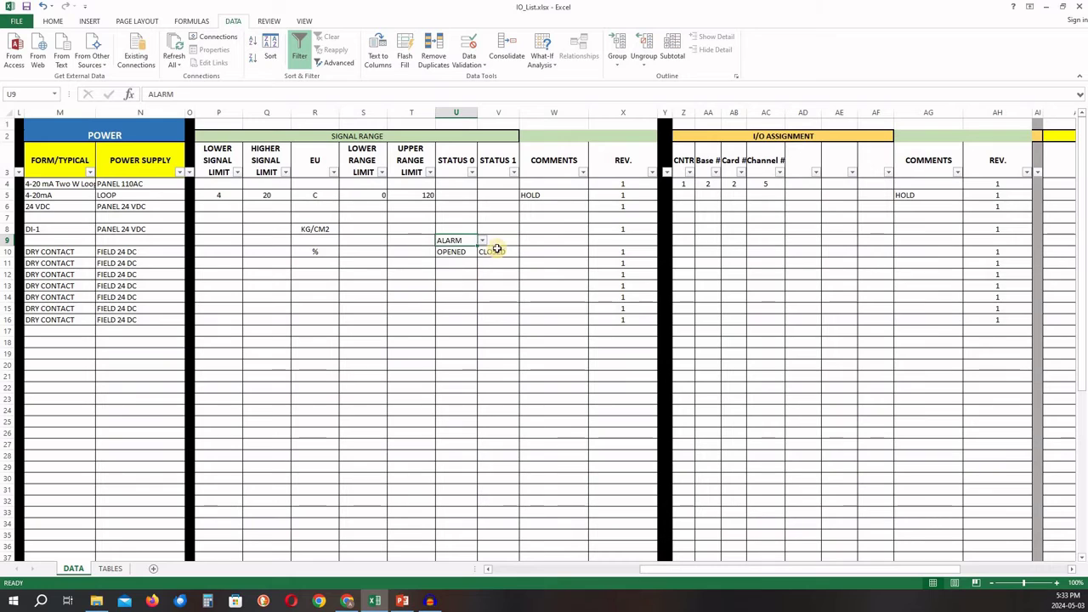
pyautogui.click(510, 242)
pyautogui.click(523, 242)
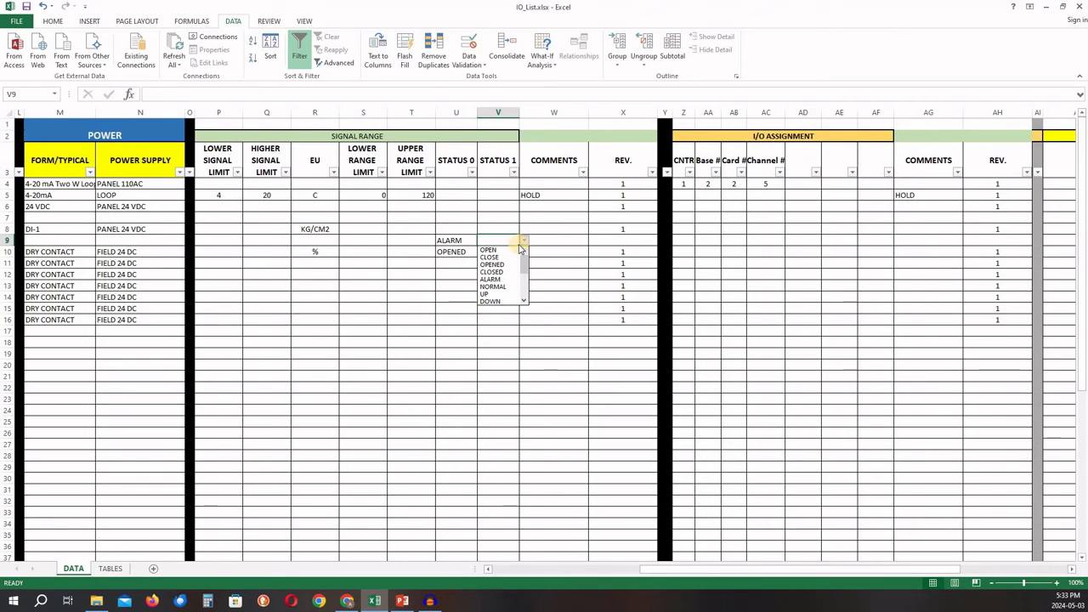
pyautogui.click(491, 287)
pyautogui.press('Right')
pyautogui.press('Right')
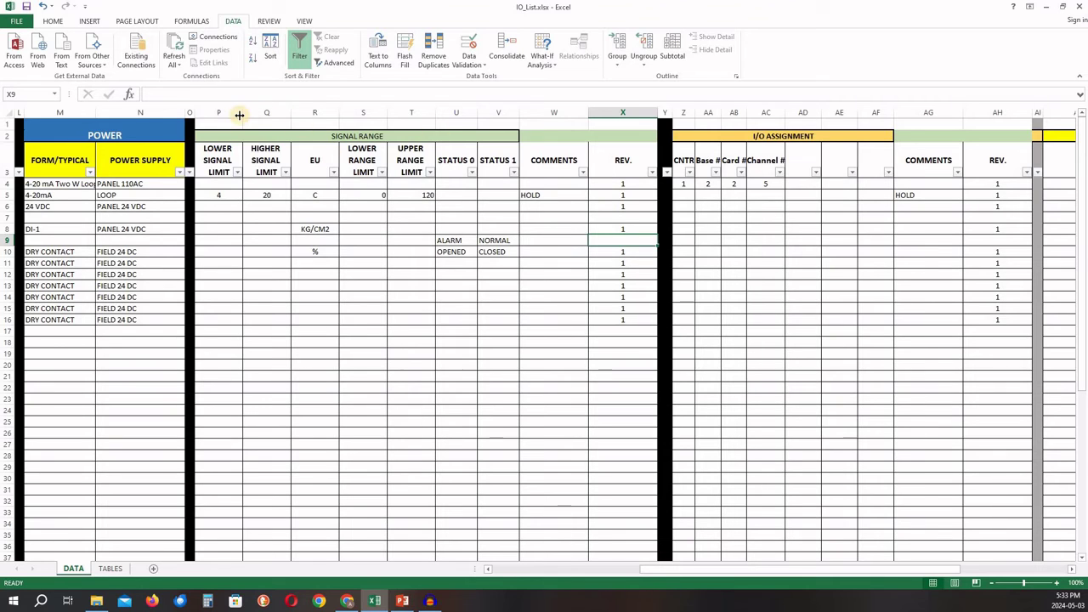
# Highlight the whole SIGNAL RANGE section, columns P to X, and review its COMMENTS and REV. columns
pyautogui.moveTo(223, 112); pyautogui.dragTo(557, 123)
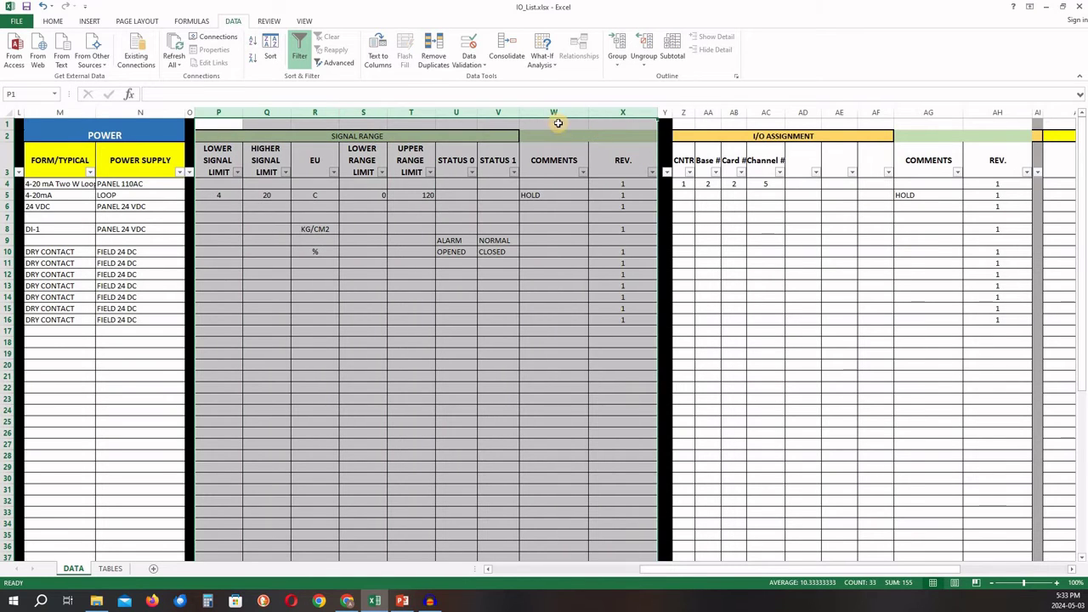
pyautogui.click(554, 111)
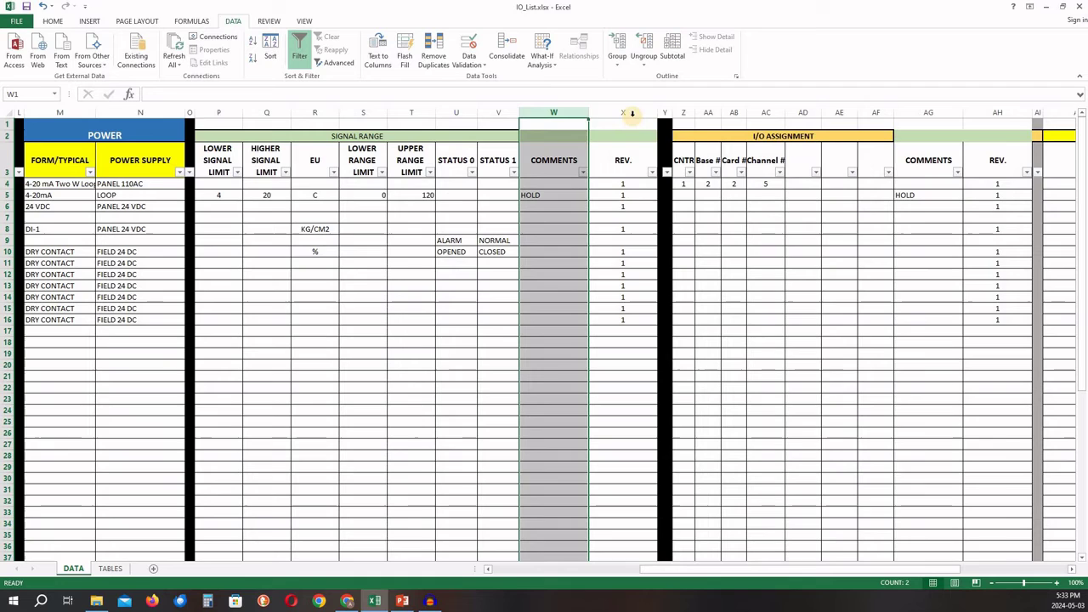
pyautogui.click(629, 112)
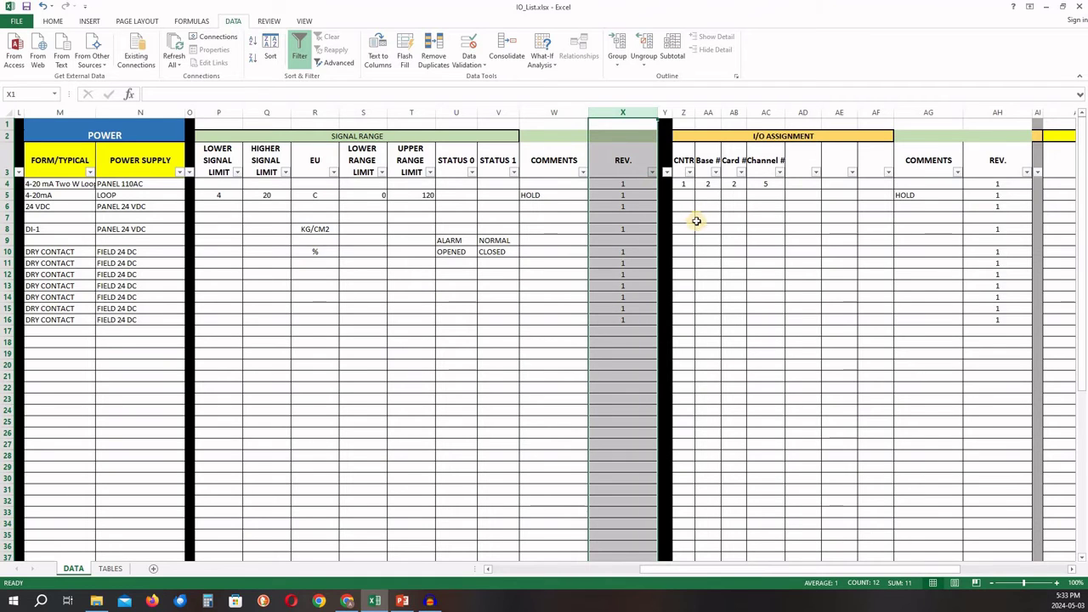
# Review the I/O ASSIGNMENT section's COMMENTS and REV. columns and highlight the whole section, columns Z to AH
pyautogui.moveTo(696, 228)
pyautogui.mouseDown()
pyautogui.moveTo(695, 314)
pyautogui.moveTo(695, 223)
pyautogui.mouseUp()
pyautogui.press('Right')
pyautogui.press('Right')
pyautogui.press('Right')
pyautogui.press('Right')
pyautogui.press('Right')
pyautogui.press('Right')
pyautogui.press('Right')
pyautogui.press('Right')
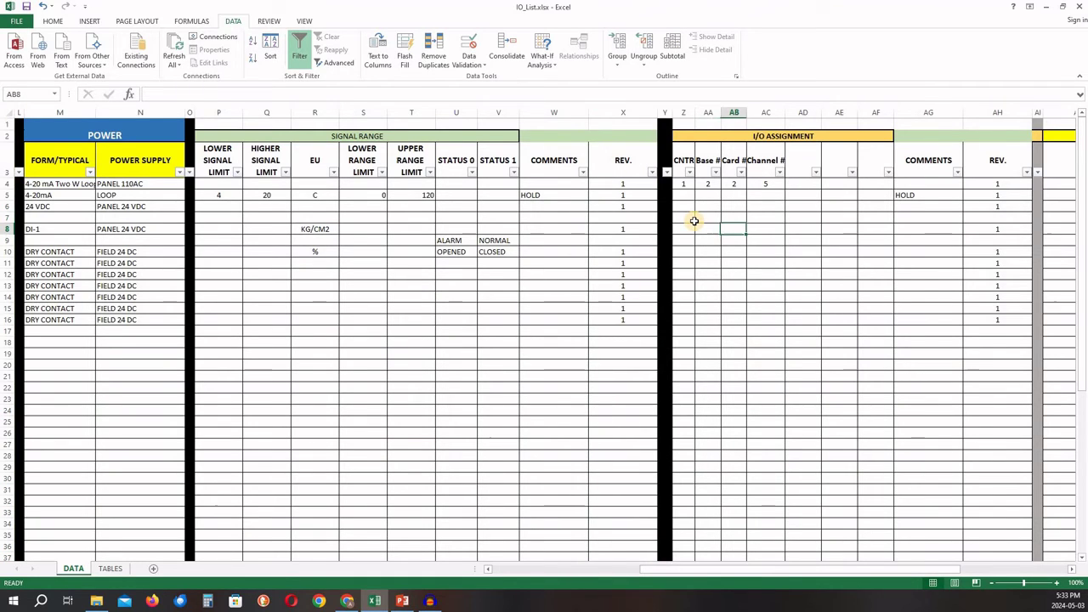
pyautogui.press('Right')
pyautogui.press('Right')
pyautogui.press('Right')
pyautogui.press('Right')
pyautogui.press('Right')
pyautogui.press('Right')
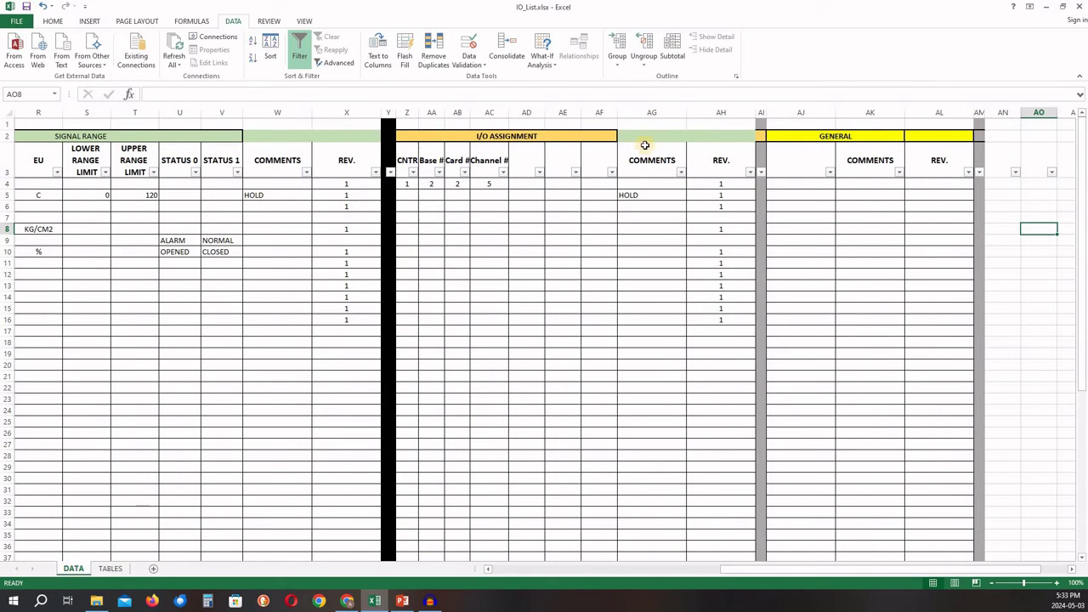
pyautogui.click(648, 113)
pyautogui.click(740, 115)
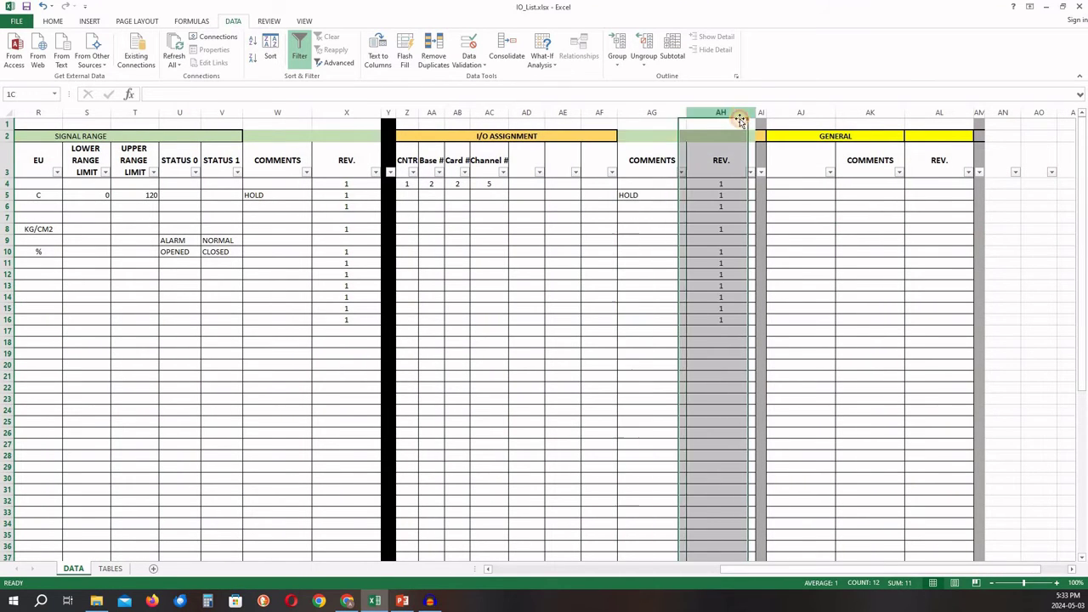
pyautogui.moveTo(728, 111); pyautogui.dragTo(406, 130)
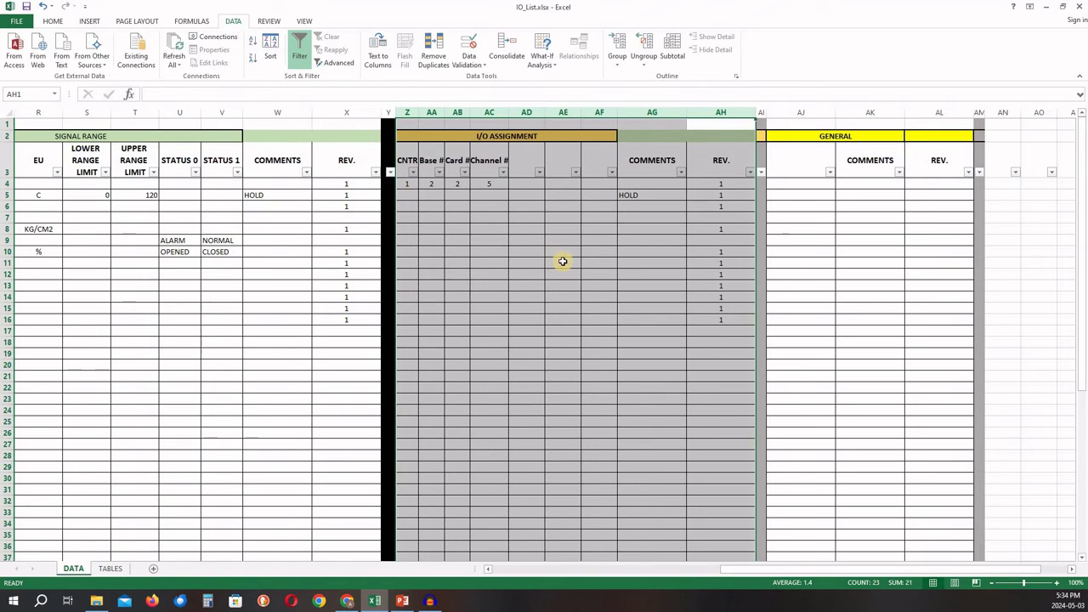
# Examine the I/O ASSIGNMENT headings in row 3: CNTR, Base #, Card # and Channel #
pyautogui.click(503, 240)
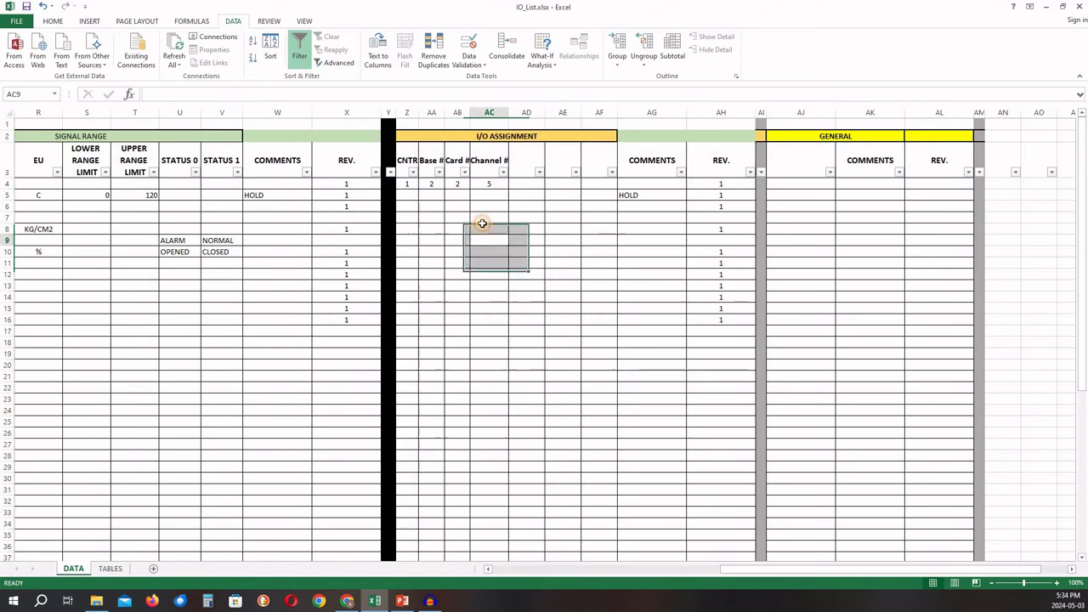
pyautogui.click(409, 161)
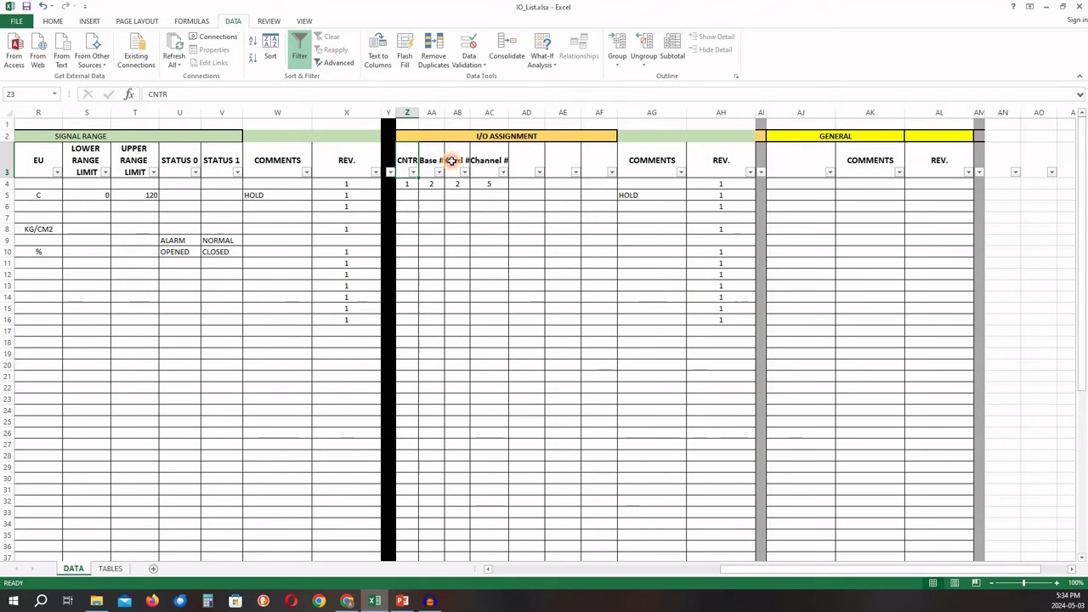
pyautogui.click(435, 160)
pyautogui.click(458, 160)
pyautogui.click(489, 161)
pyautogui.click(501, 253)
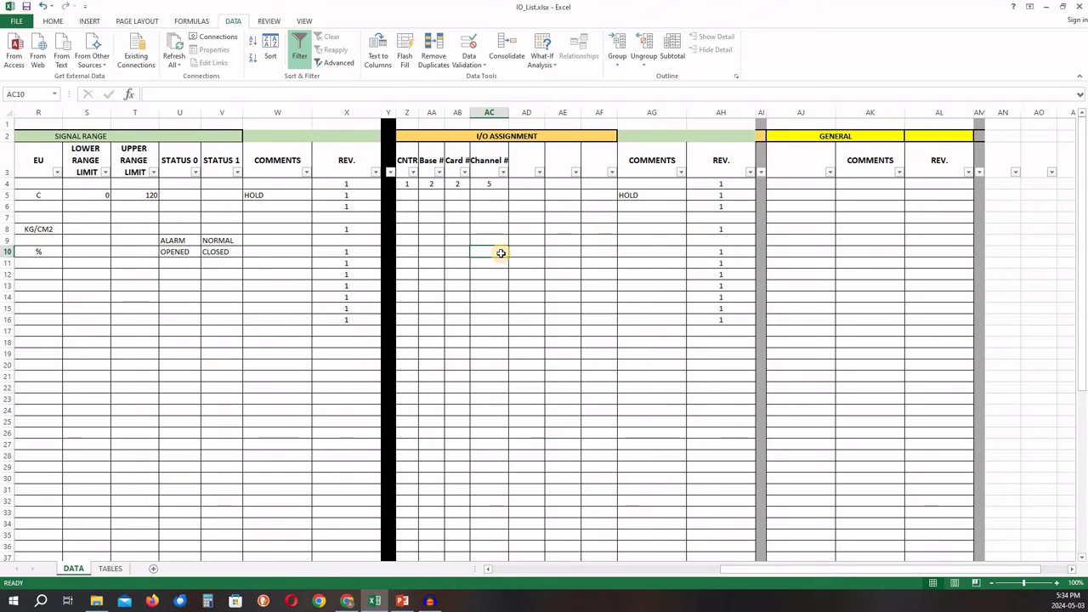
pyautogui.press('Left')
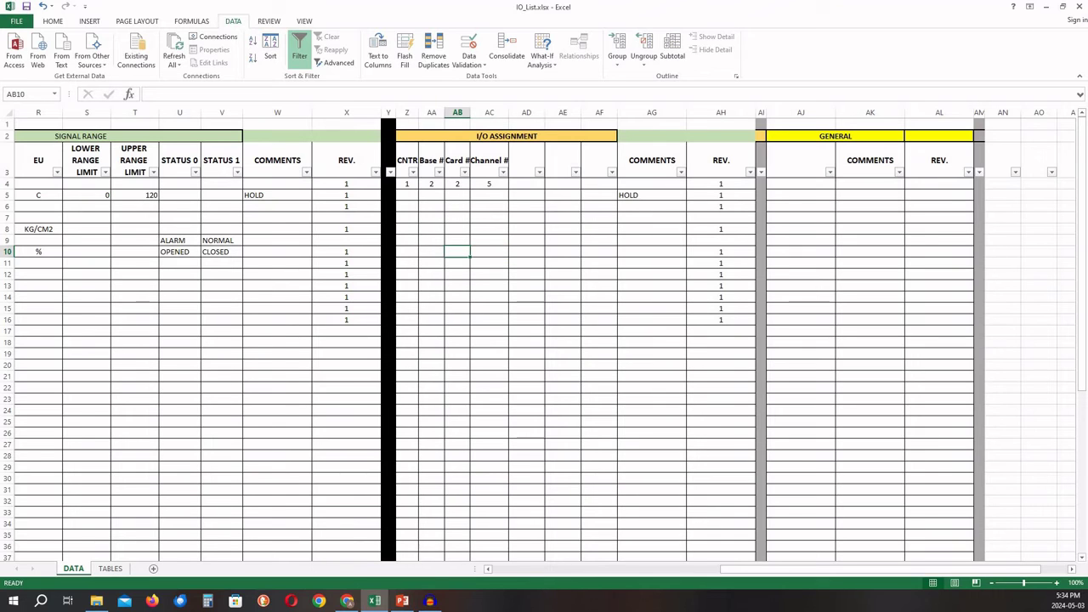
# Review the SIGNAL_TYPE list on the TABLES sheet, covering the AI to DO types and the SAI to SDO types
pyautogui.click(109, 567)
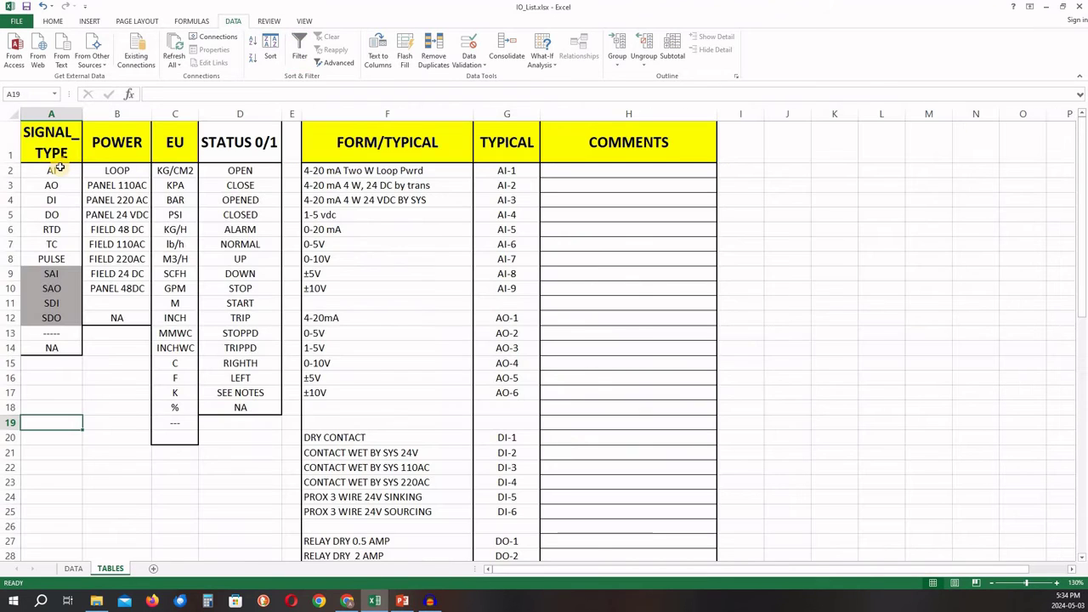
pyautogui.moveTo(62, 170); pyautogui.dragTo(59, 220)
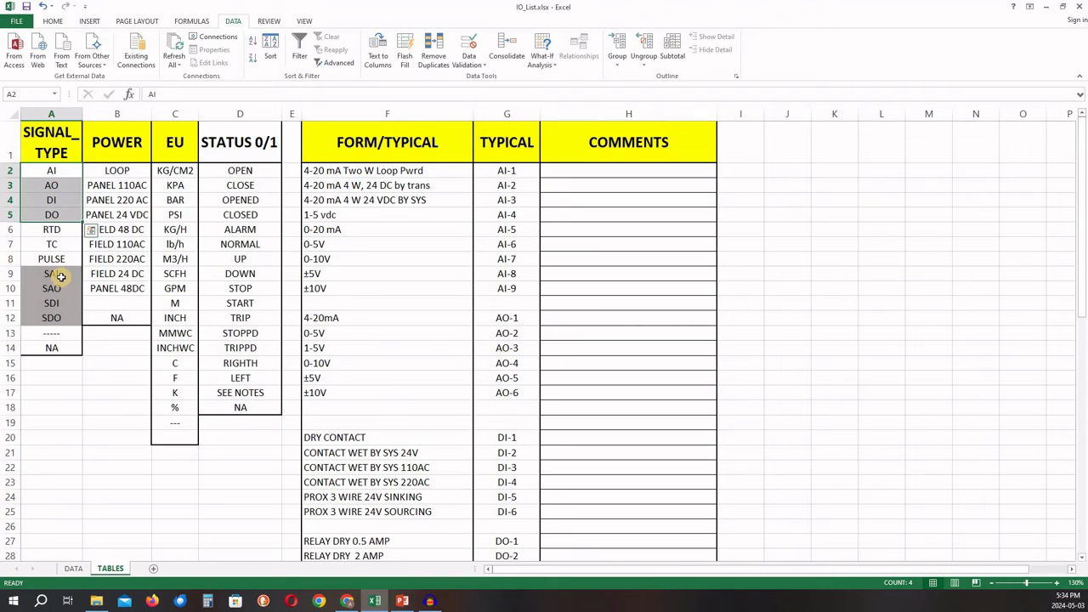
pyautogui.moveTo(60, 273); pyautogui.dragTo(53, 316)
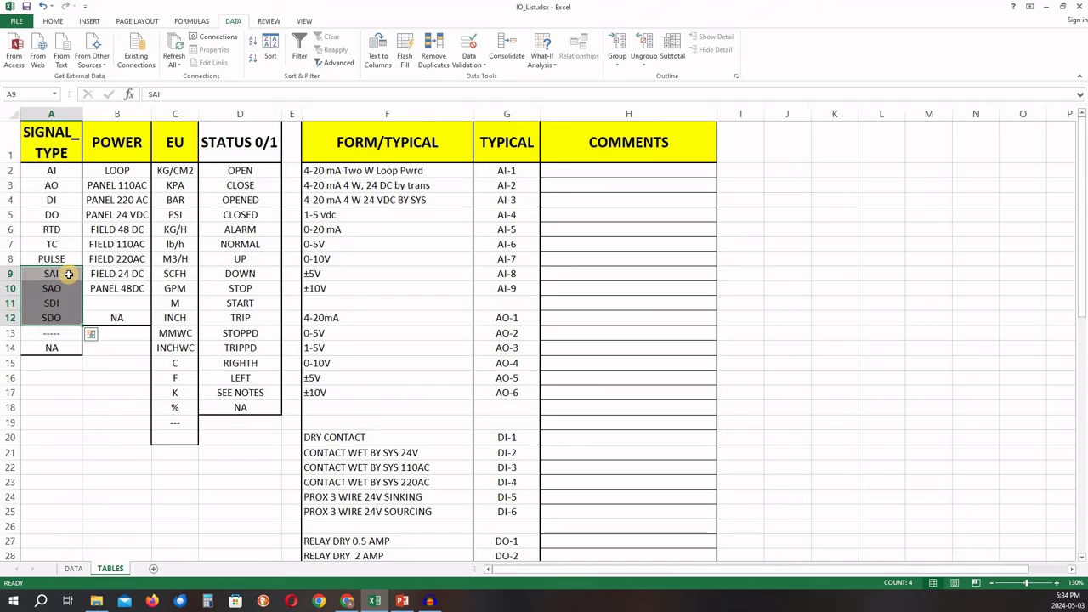
pyautogui.moveTo(60, 274); pyautogui.dragTo(54, 323)
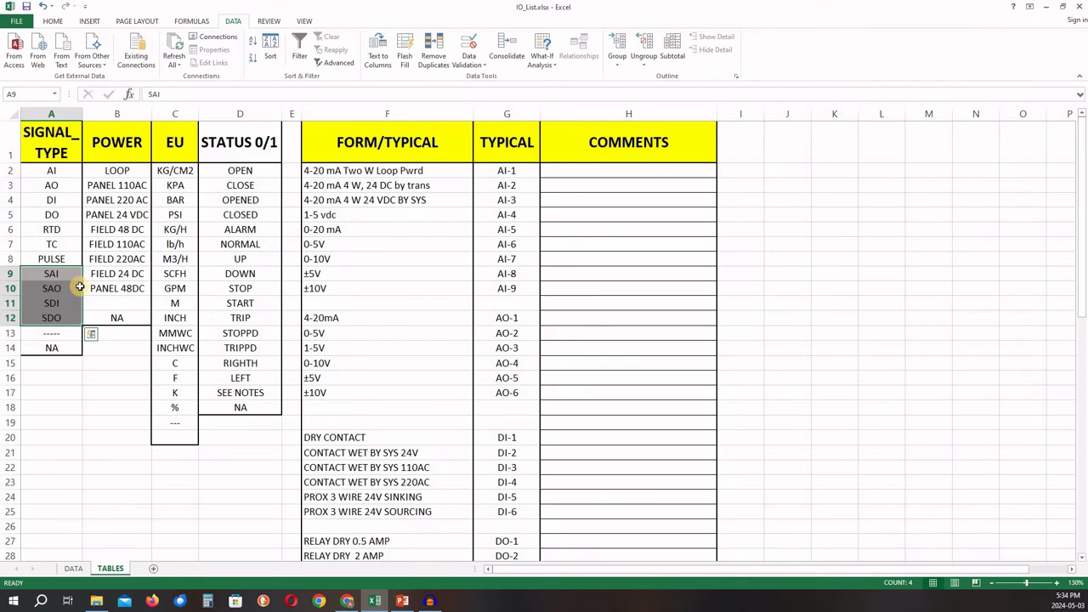
# Review the POWER, EU and STATUS 0/1 lists in columns B to D of the TABLES sheet
pyautogui.click(134, 173)
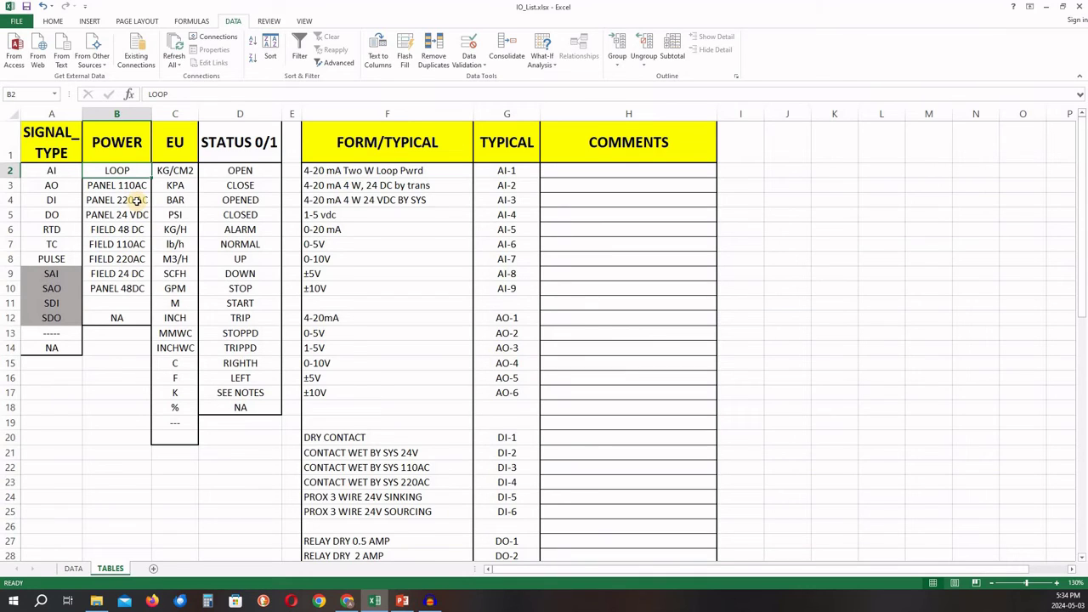
pyautogui.moveTo(175, 172); pyautogui.dragTo(178, 340)
pyautogui.click(181, 306)
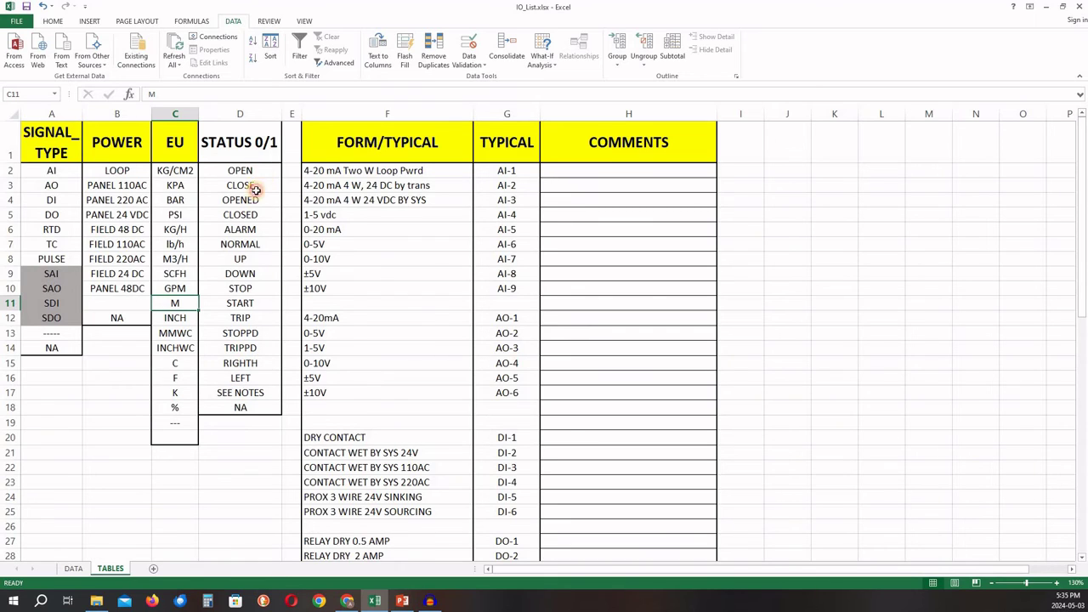
pyautogui.moveTo(253, 170); pyautogui.dragTo(252, 407)
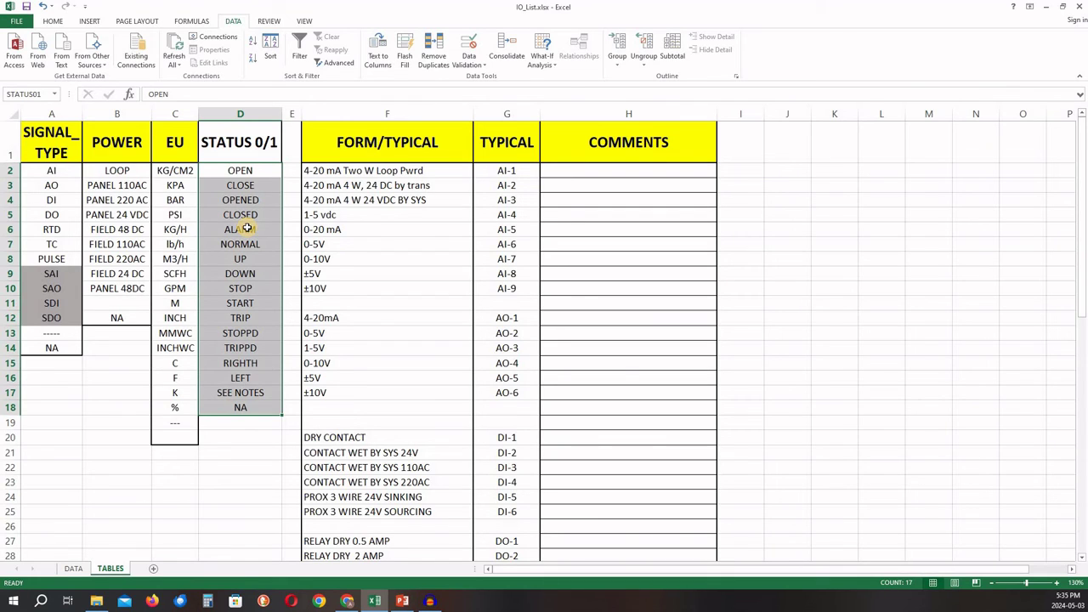
# Compare the first three FORM/TYPICAL entries, the two-wire and four-wire 4-20 mA signals in F2 to F4
pyautogui.click(367, 171)
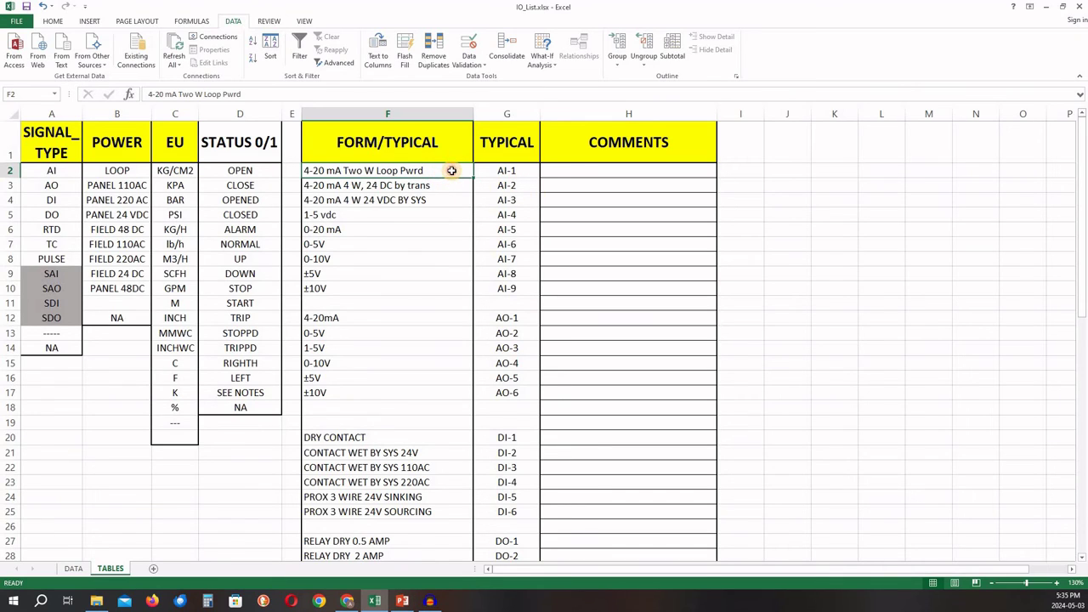
pyautogui.moveTo(449, 174); pyautogui.dragTo(447, 184)
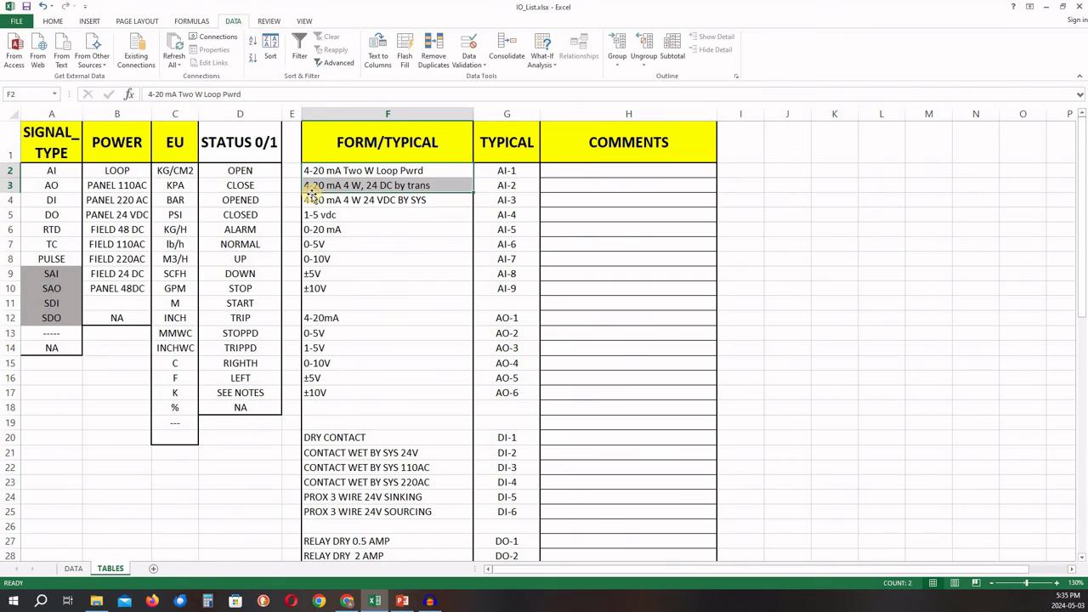
pyautogui.click(346, 187)
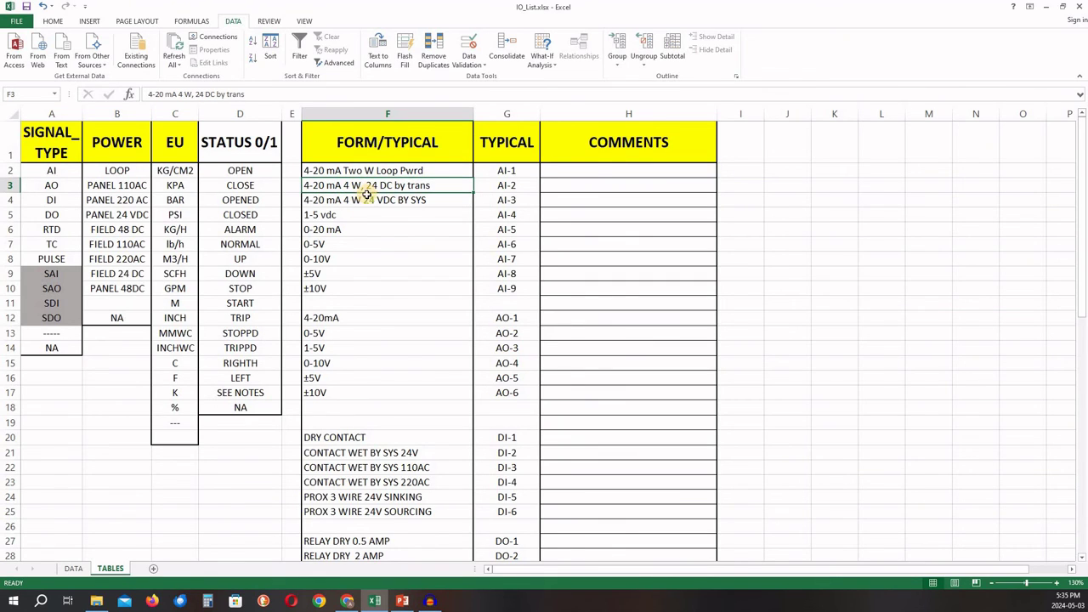
pyautogui.click(438, 199)
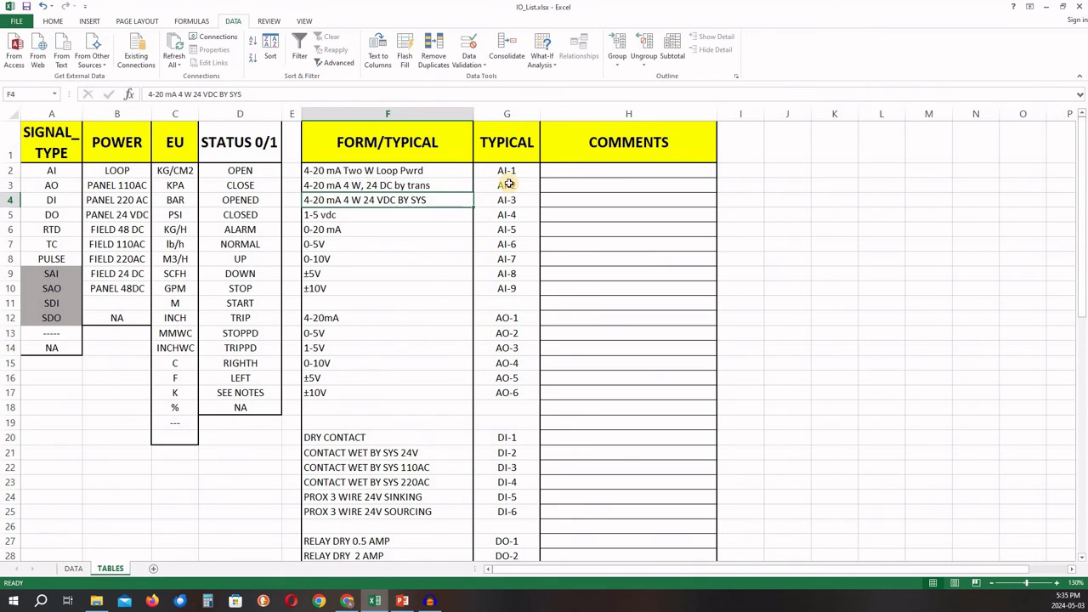
# Review the TYPICAL codes for the AI, AO, DI and DO groups in column G, and return to the DATA sheet
pyautogui.moveTo(524, 171); pyautogui.dragTo(528, 288)
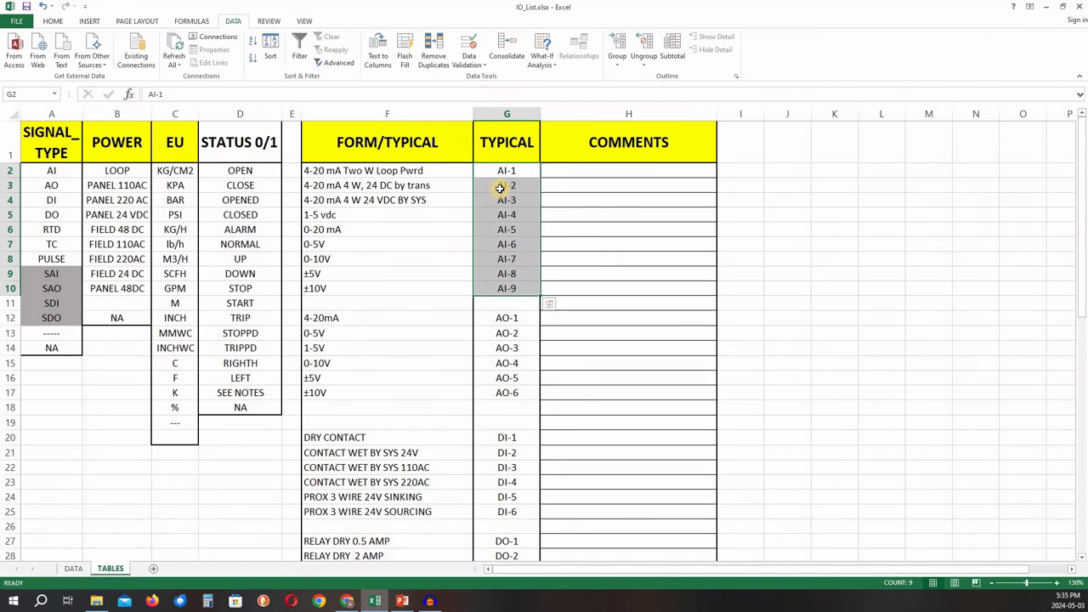
pyautogui.scroll(-2, 434, 200)
pyautogui.scroll(-2, 434, 201)
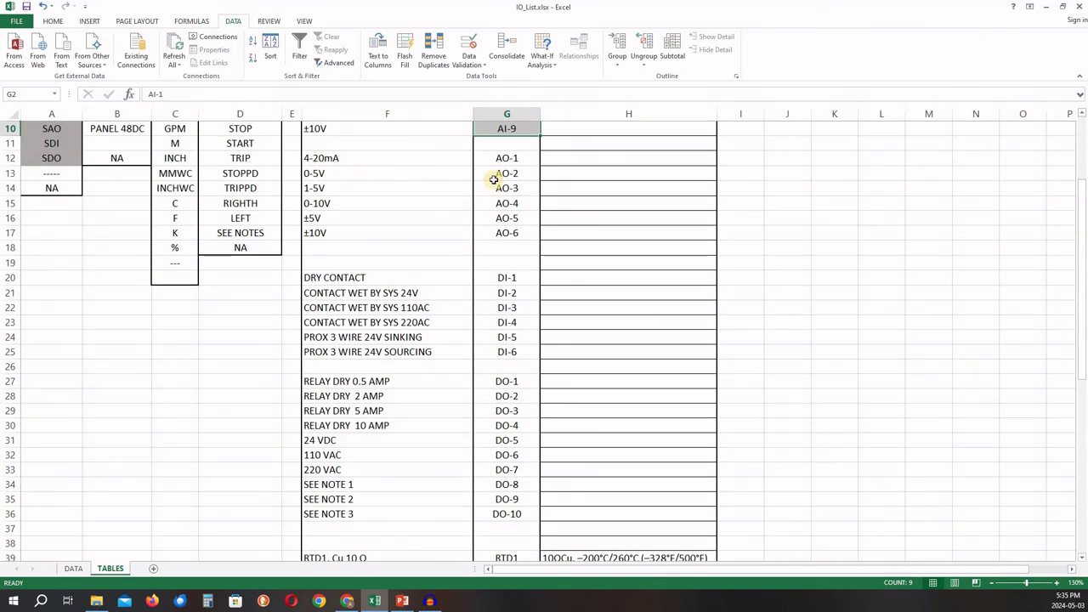
pyautogui.click(499, 163)
pyautogui.moveTo(499, 163); pyautogui.dragTo(490, 228)
pyautogui.scroll(-2, 491, 228)
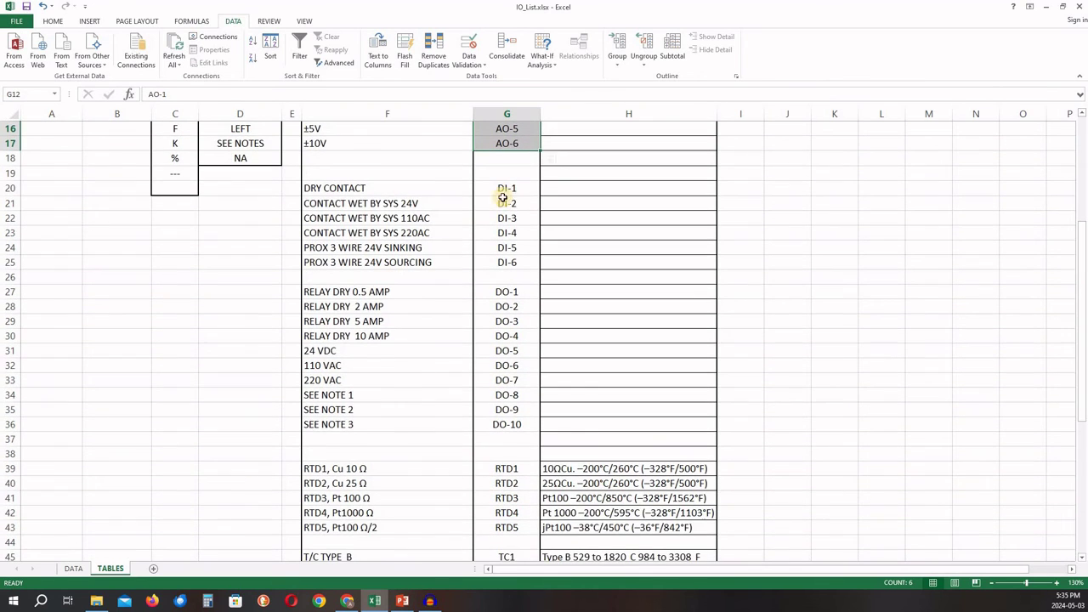
pyautogui.moveTo(505, 189); pyautogui.dragTo(507, 424)
pyautogui.hotkey('ctrl', 'pageup')
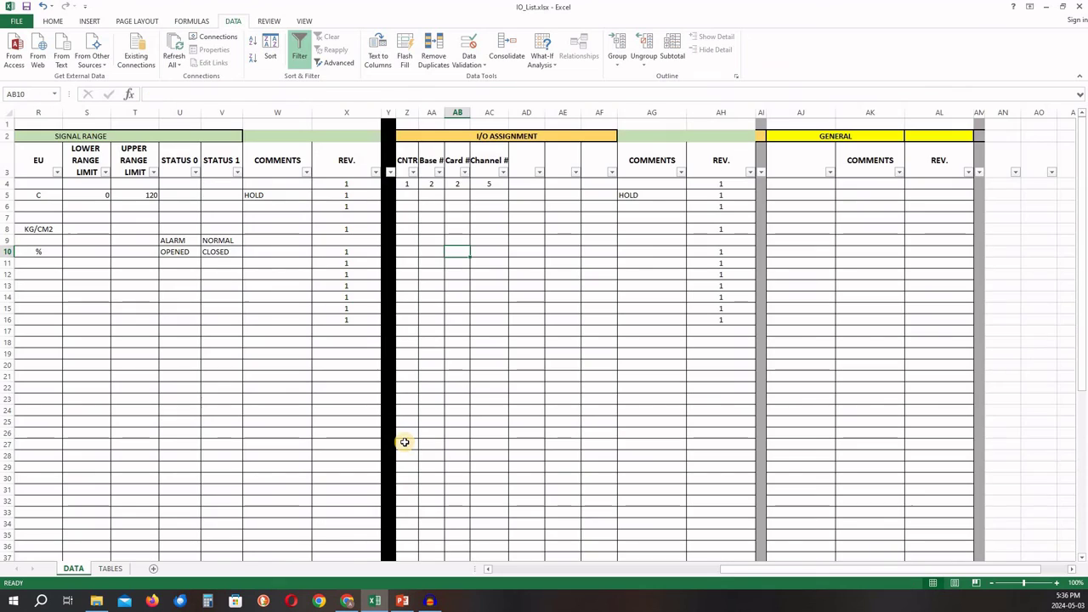